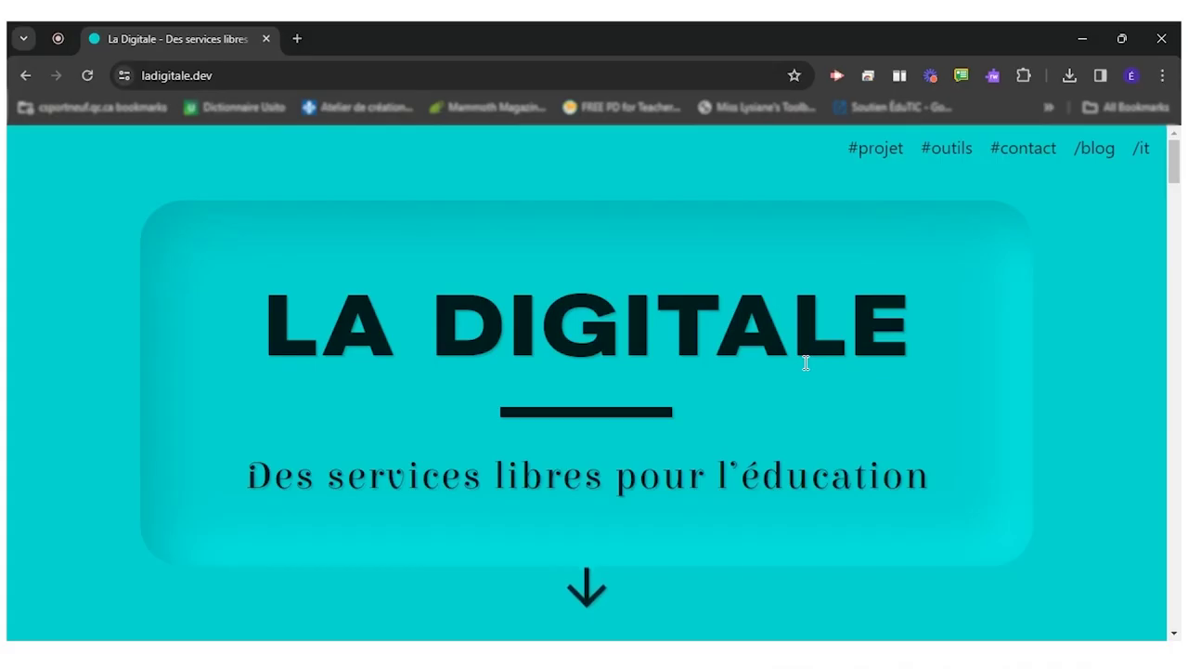
Step: Scroll the La Digitale home page past its banner to the 'Moins c'est mieux' quotes
scroll(806, 362, "down", 4)
Step: Scroll to the DIGISTORM card under Applications en ligne, open it in a new tab, and start a new interaction
scroll(806, 362, "down", 2)
scroll(806, 362, "down", 2)
scroll(806, 362, "down", 2)
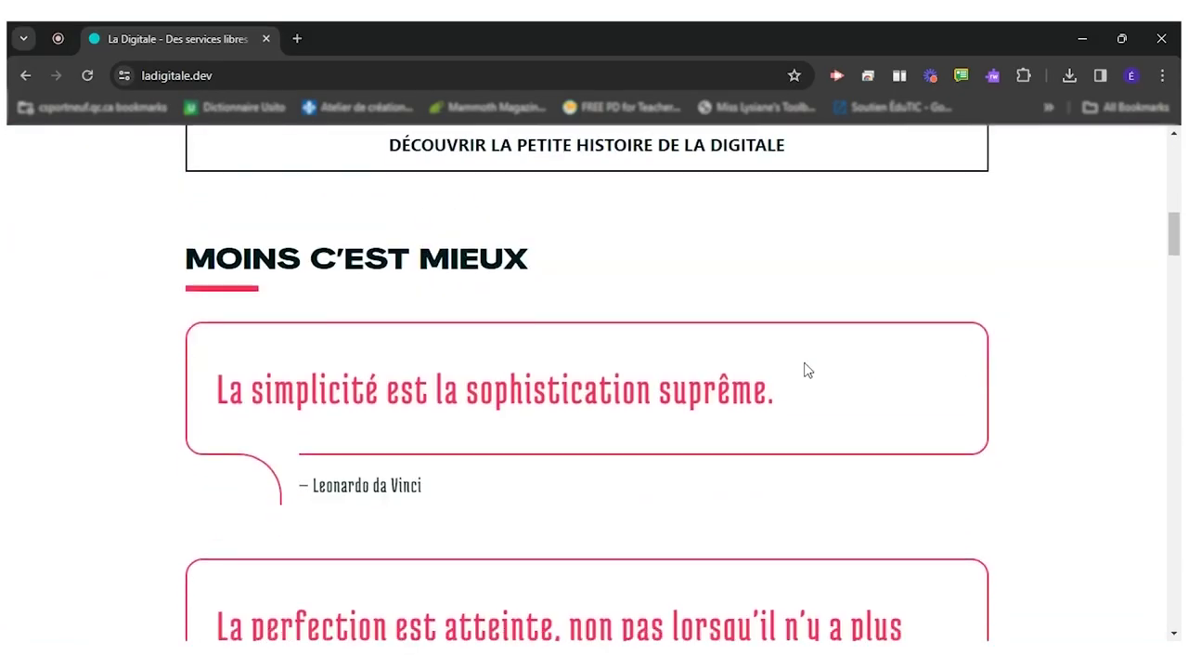
scroll(806, 364, "down", 1)
scroll(807, 368, "down", 3)
scroll(807, 370, "down", 6)
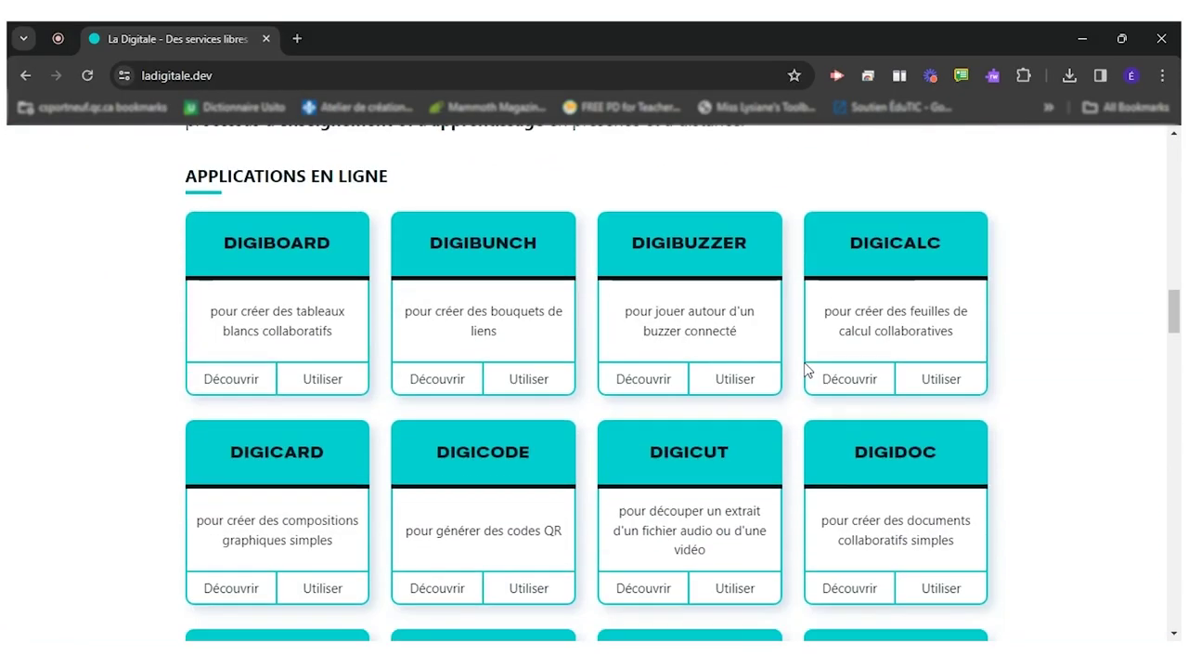
scroll(807, 370, "down", 4)
scroll(807, 370, "down", 1)
scroll(807, 369, "down", 2)
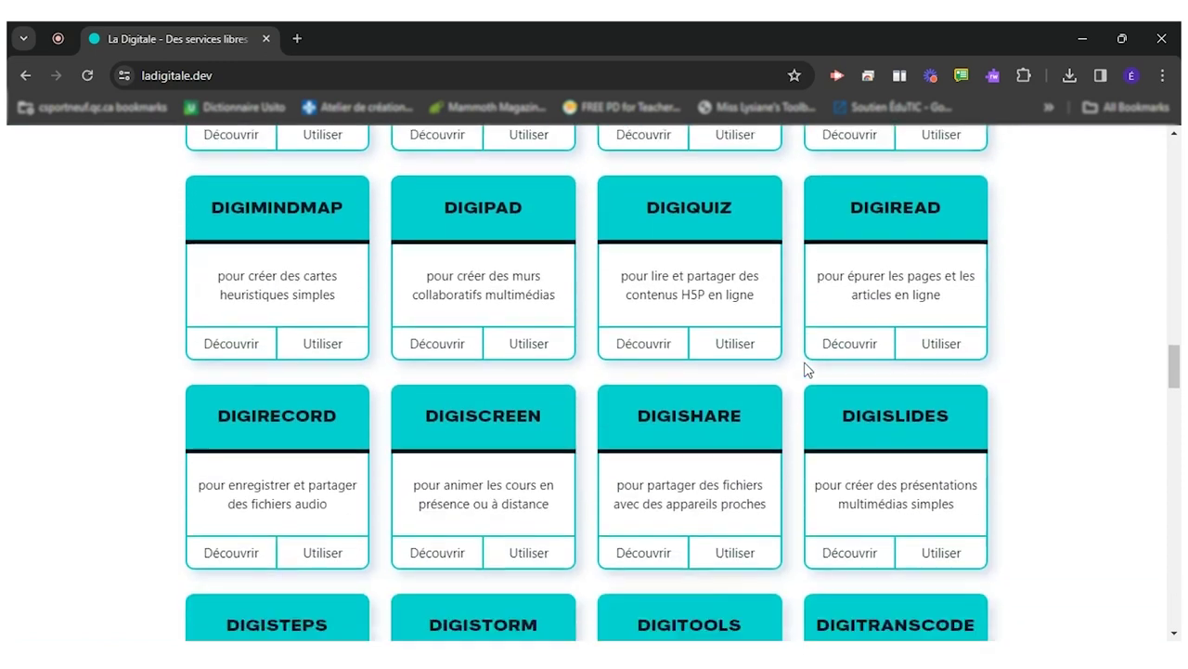
scroll(807, 370, "down", 2)
scroll(807, 370, "down", 1)
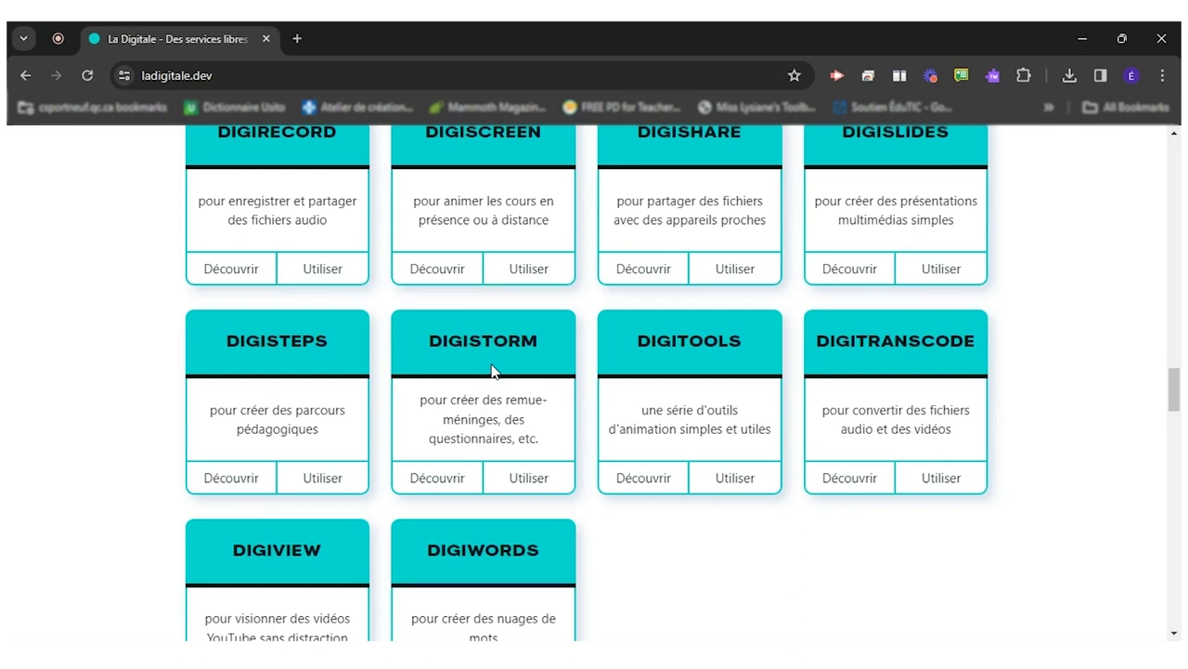
left_click(536, 479)
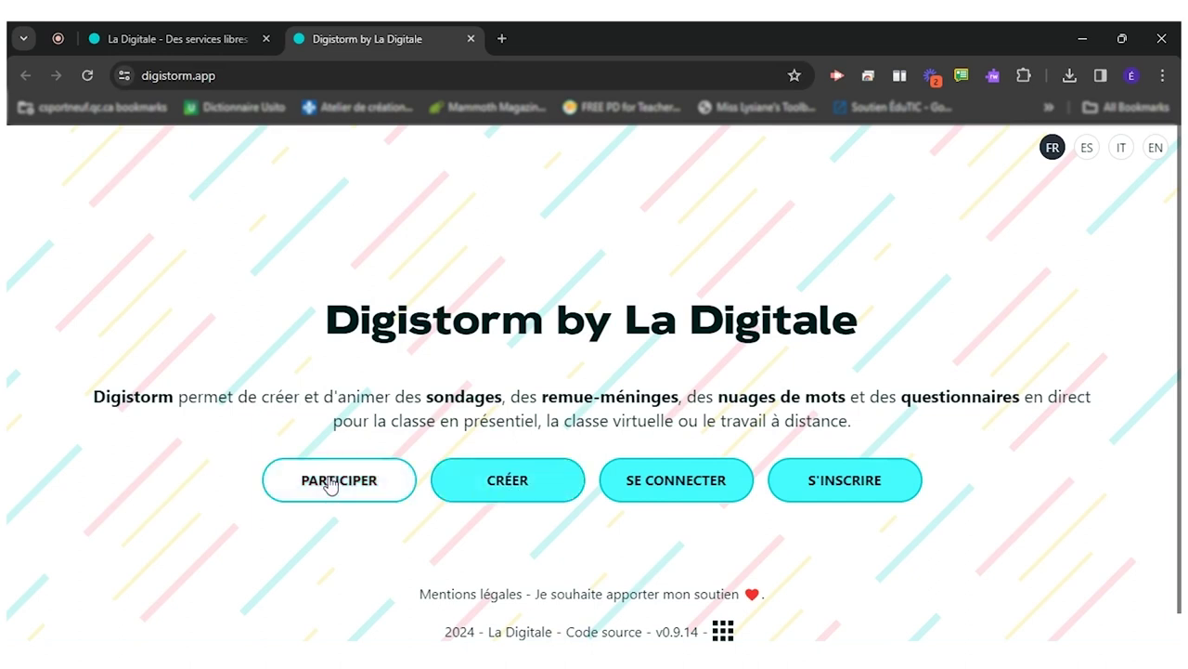
left_click(495, 486)
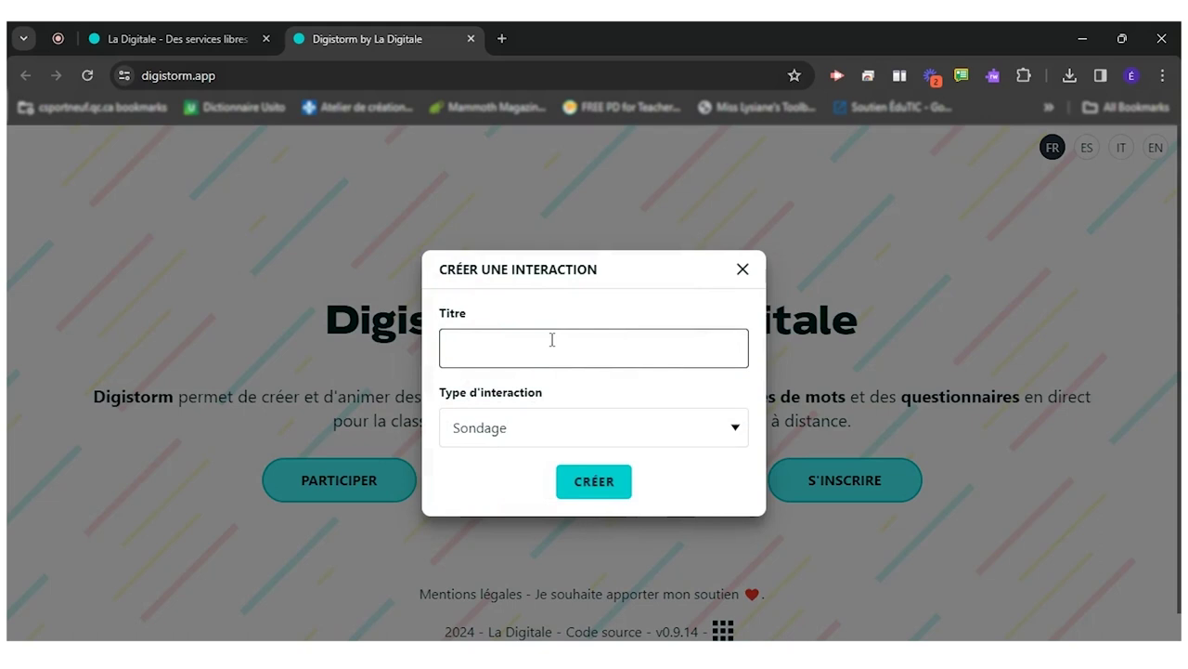
Step: Create an interaction titled 'Dolphins' with the Questionnaire interaction type
type("Dolph")
type("ins")
left_click(629, 437)
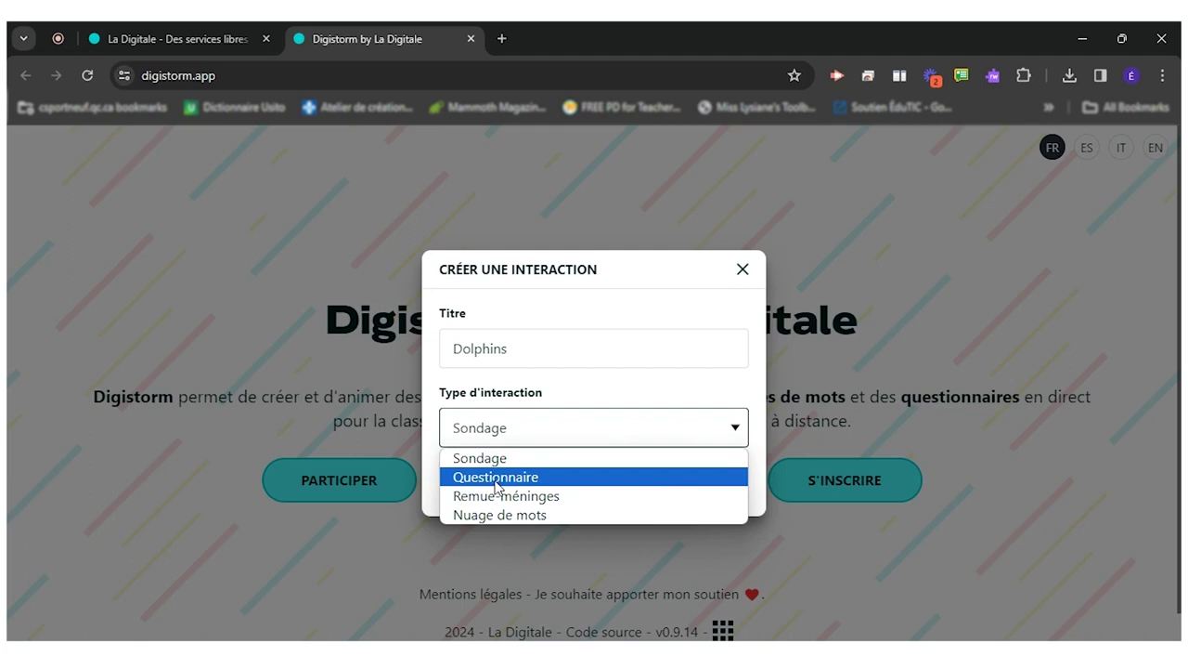
left_click(496, 480)
left_click(594, 483)
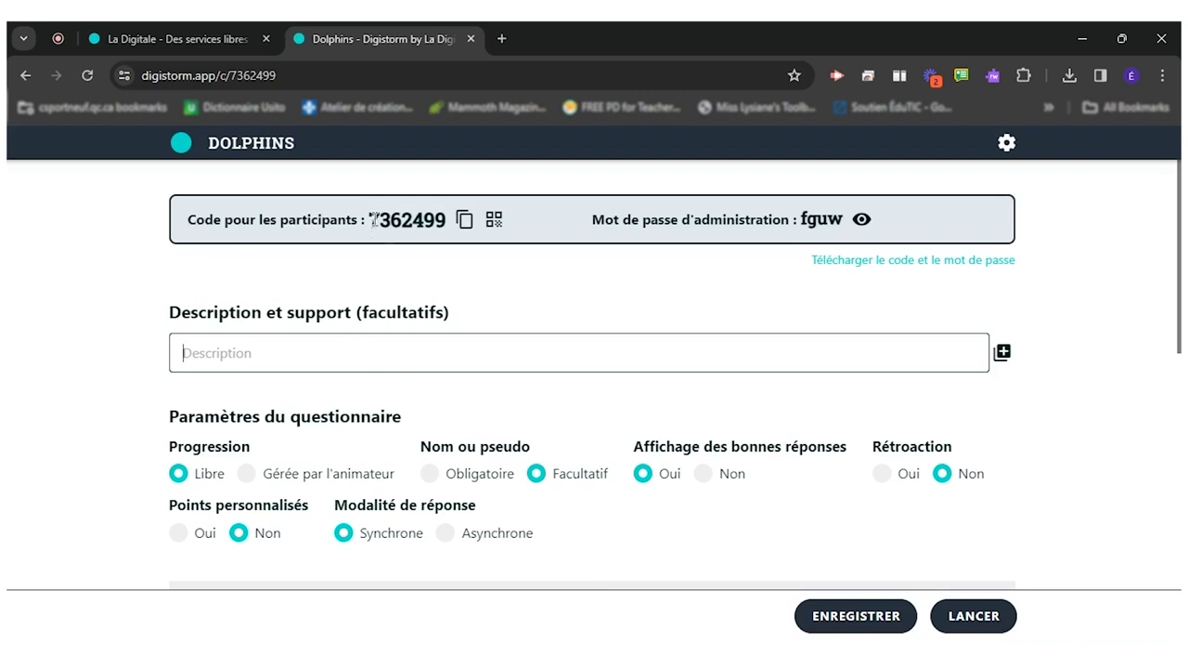
mouse_move(373, 216)
left_mouse_down()
mouse_move(454, 226)
mouse_move(411, 225)
left_mouse_up()
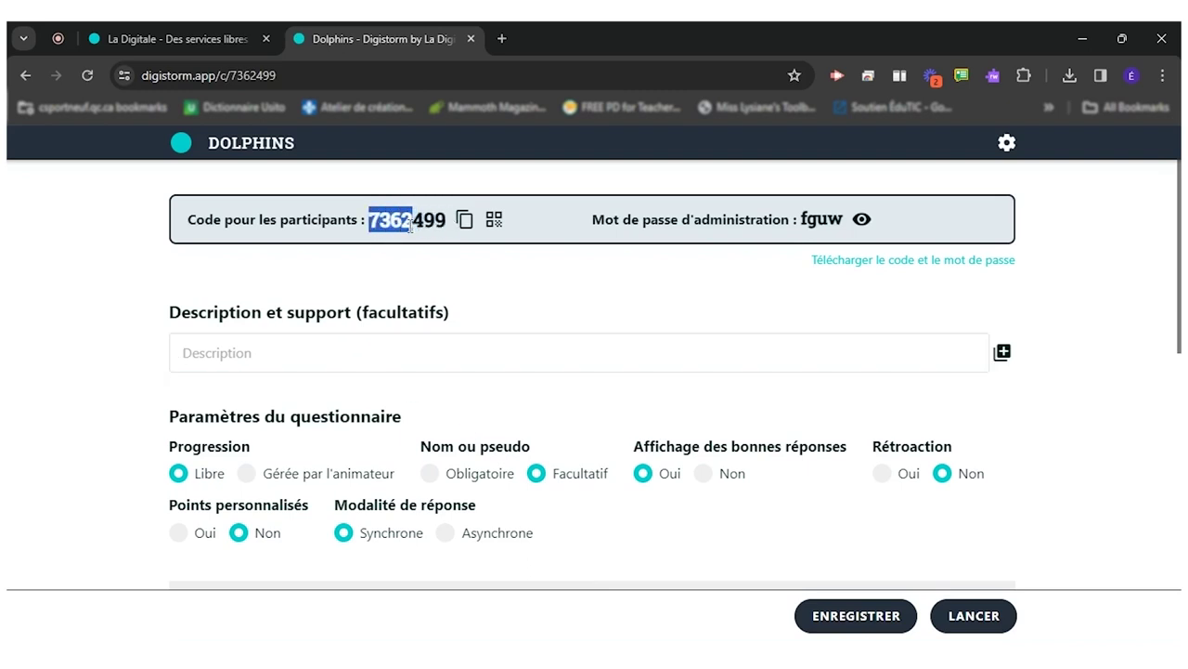
left_click(336, 347)
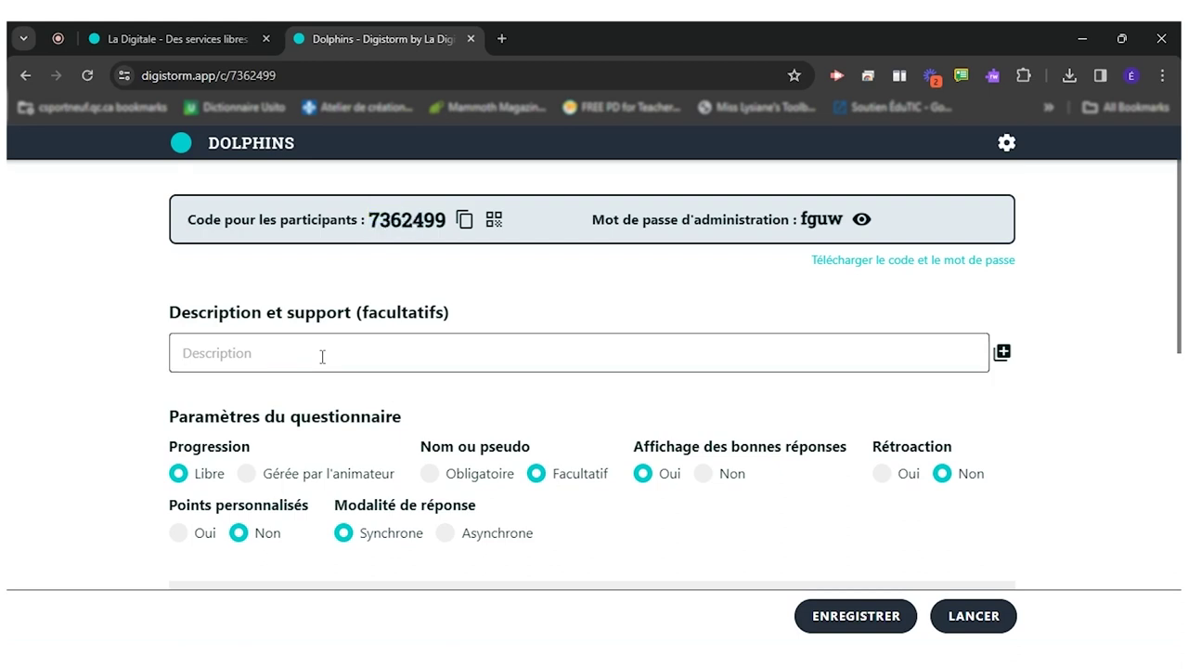
scroll(322, 356, "down", 2)
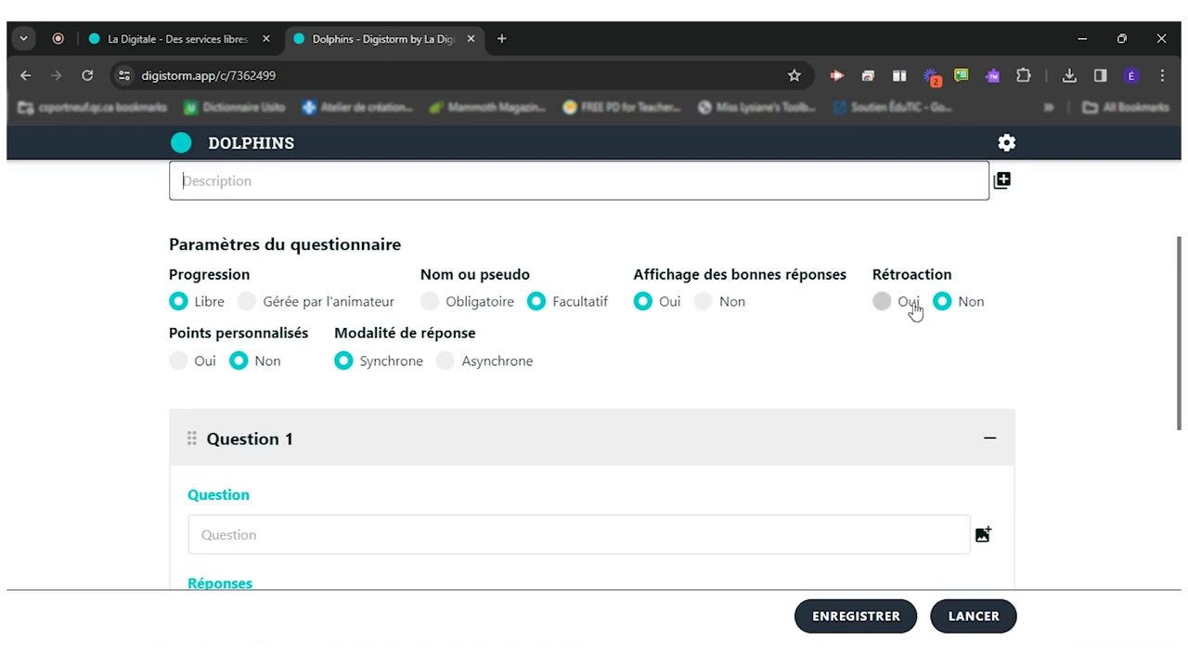
scroll(852, 397, "down", 2)
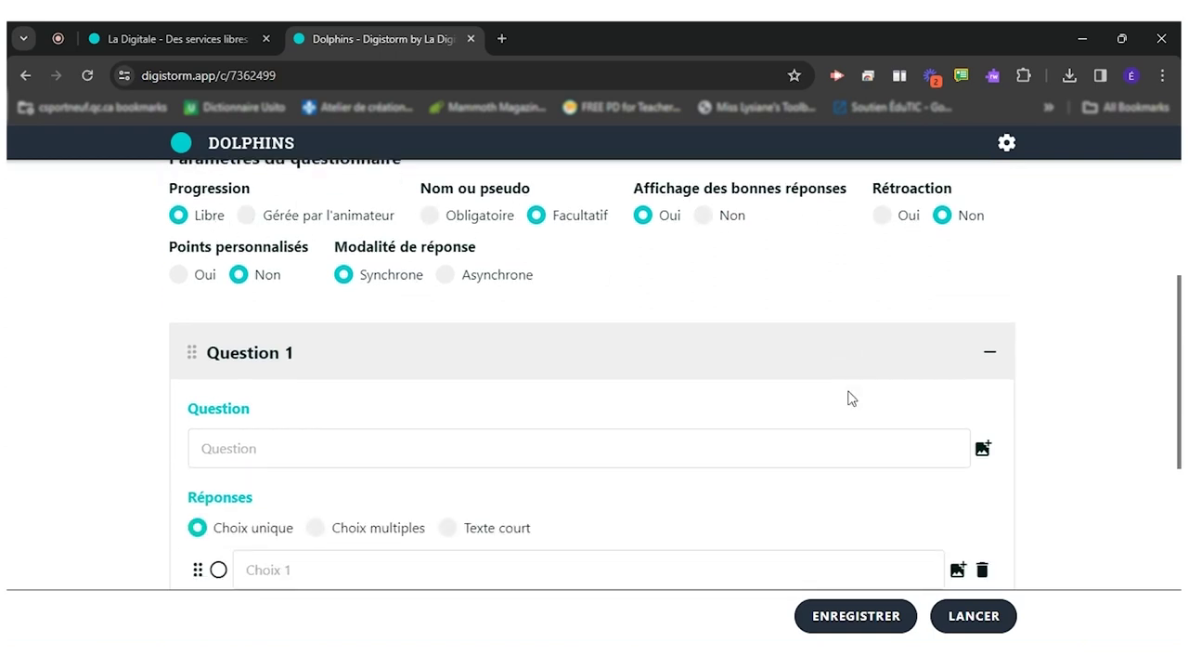
left_click(479, 353)
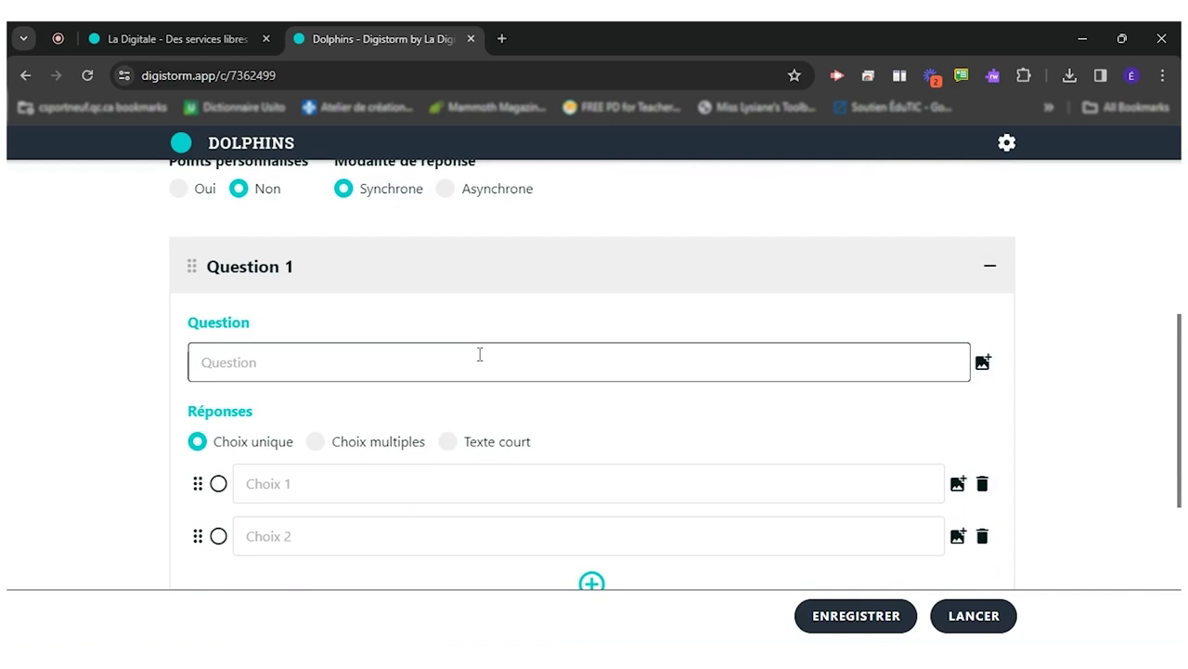
Step: Enter 'Are dolphins red?' as the text of Question 1
type("Are ")
type("dol")
type("phins")
type(" red?")
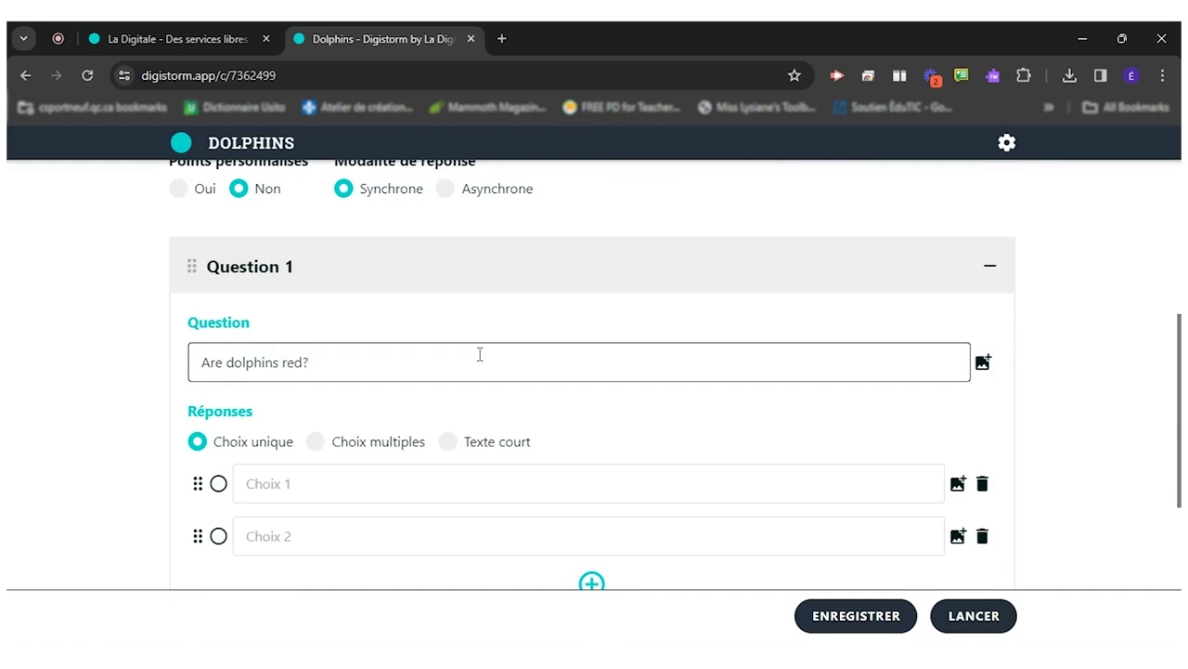
scroll(544, 221, "down", 1)
scroll(359, 294, "down", 1)
Step: Add answers Yes and No with No marked correct, then add a blank Question 2
left_click(252, 313)
type("Y")
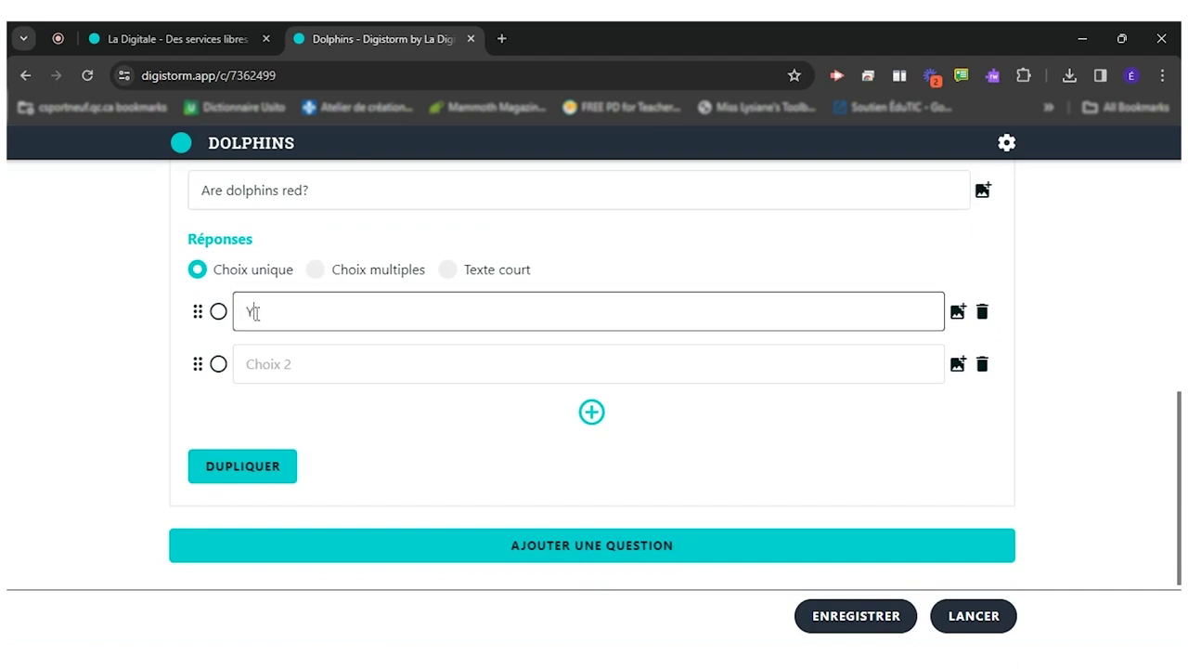
type("es")
left_click(286, 351)
type("N")
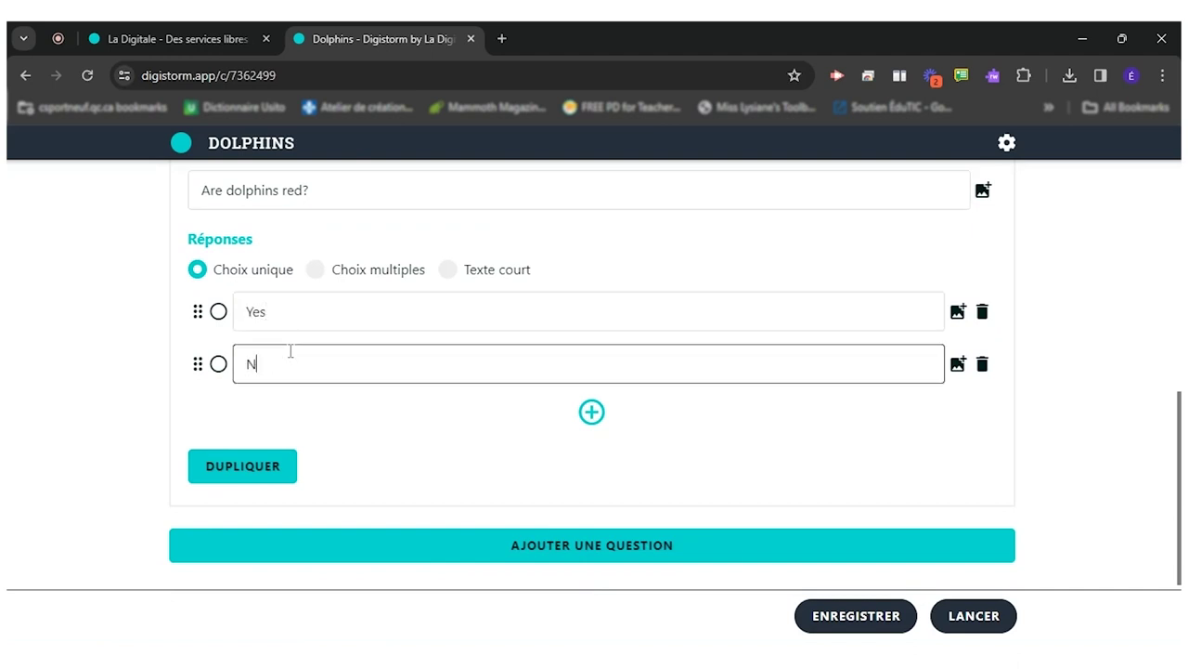
type("o")
left_click(219, 364)
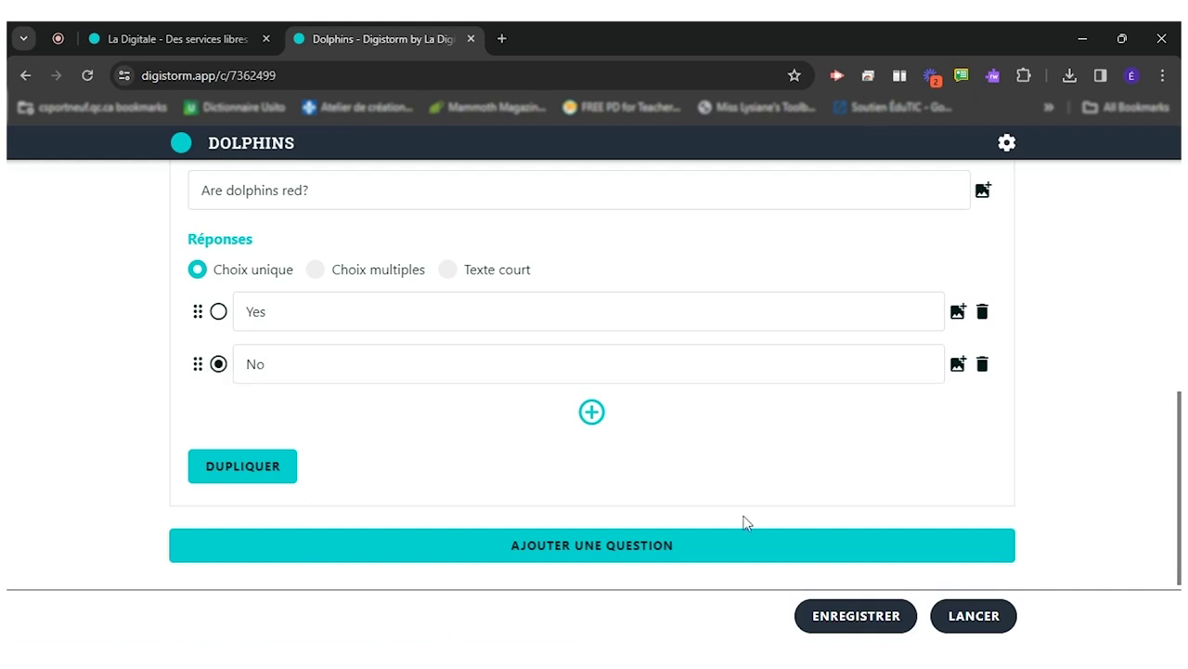
left_click(681, 549)
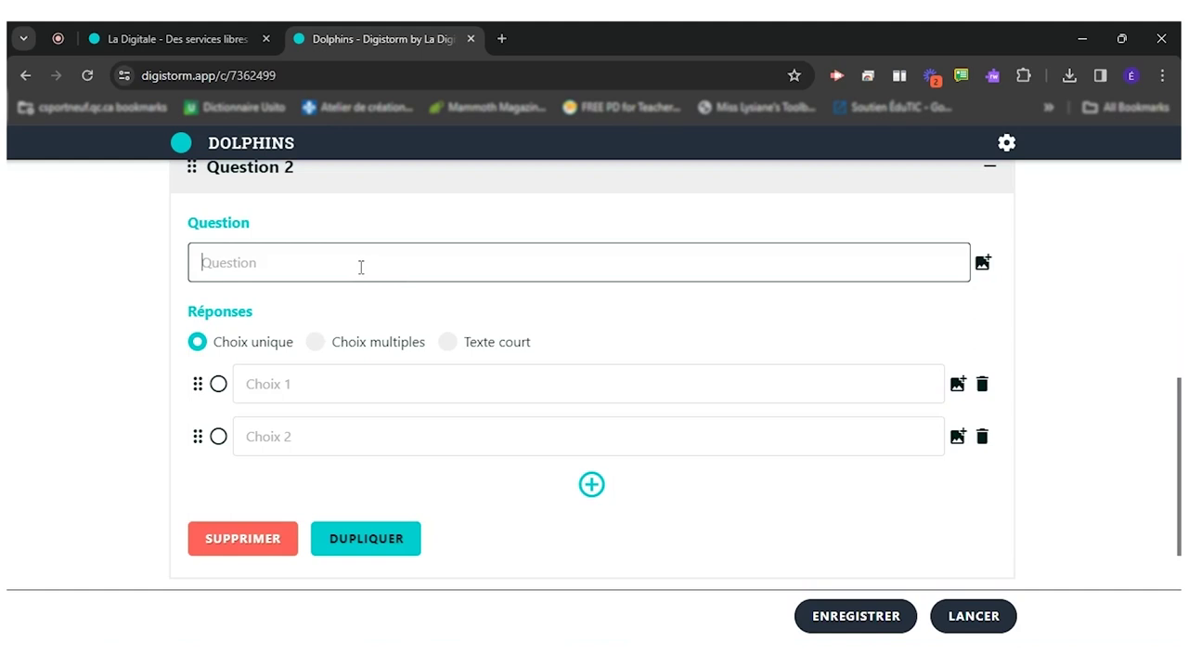
Step: Make Question 2 ask 'Can dolphins fly?' with choices Yes and No, No being correct
type("Can dol")
type("phins fly?")
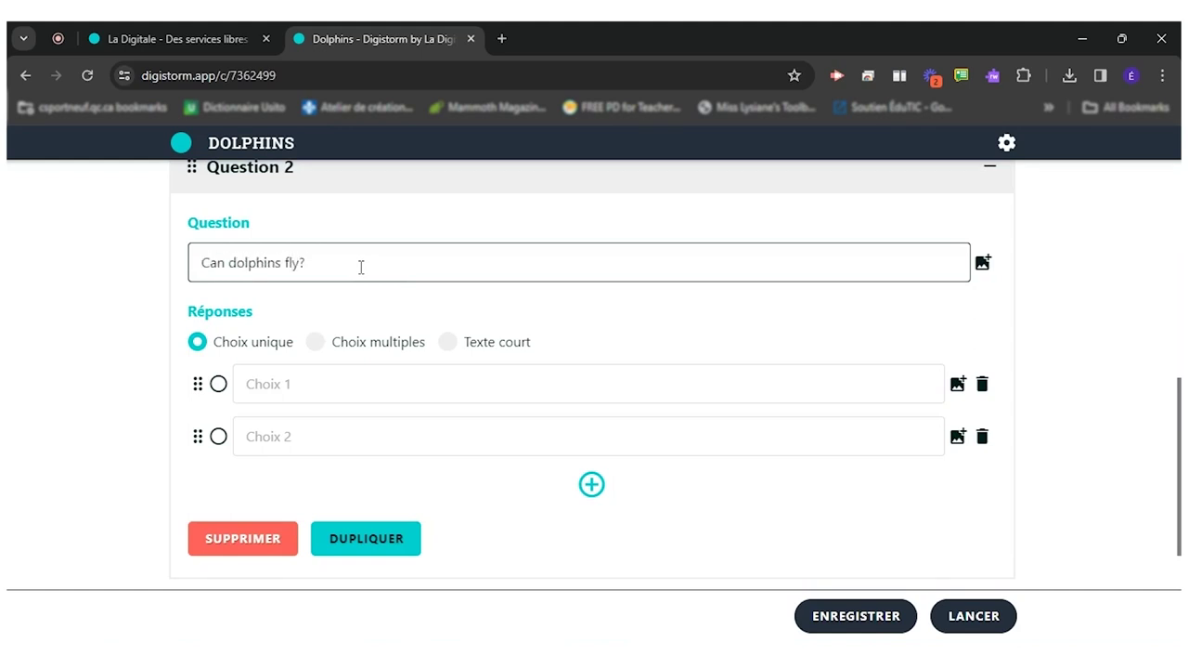
left_click(395, 383)
type("Yes")
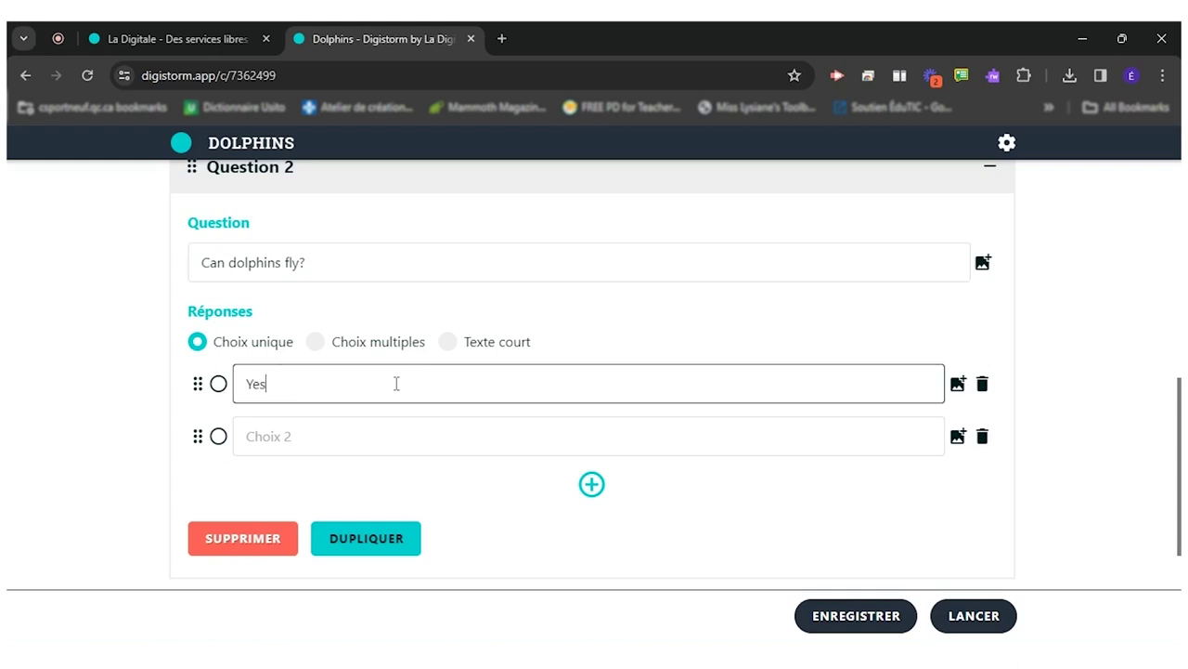
left_click(430, 425)
type("No")
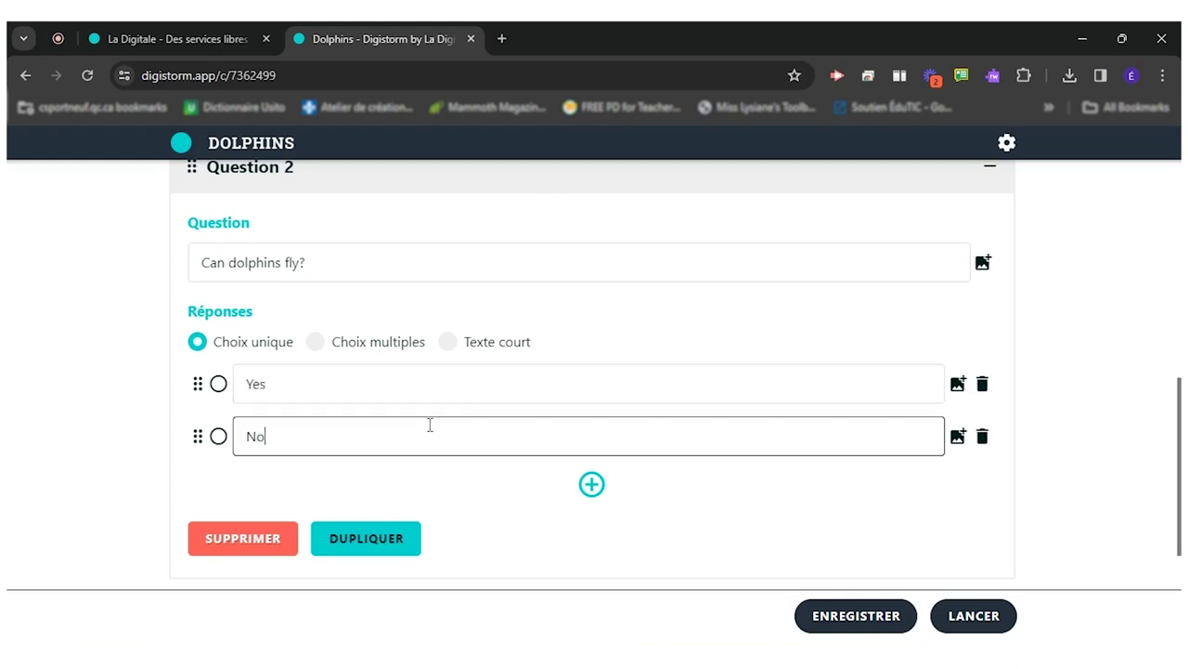
left_click(219, 436)
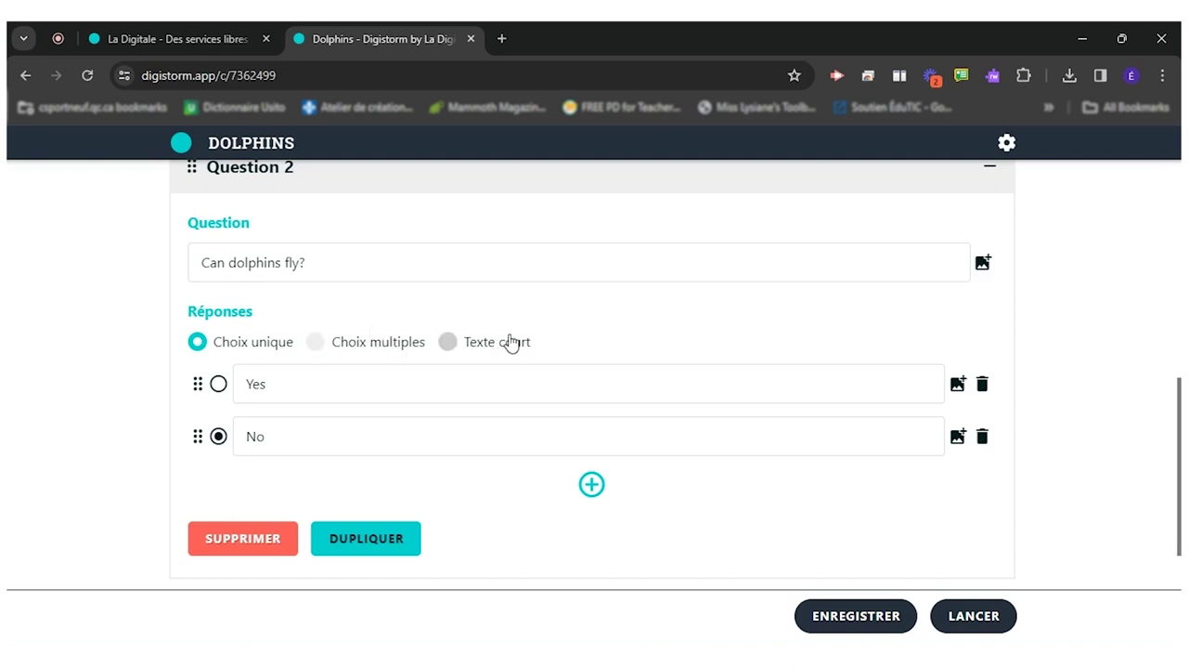
scroll(778, 511, "down", 2)
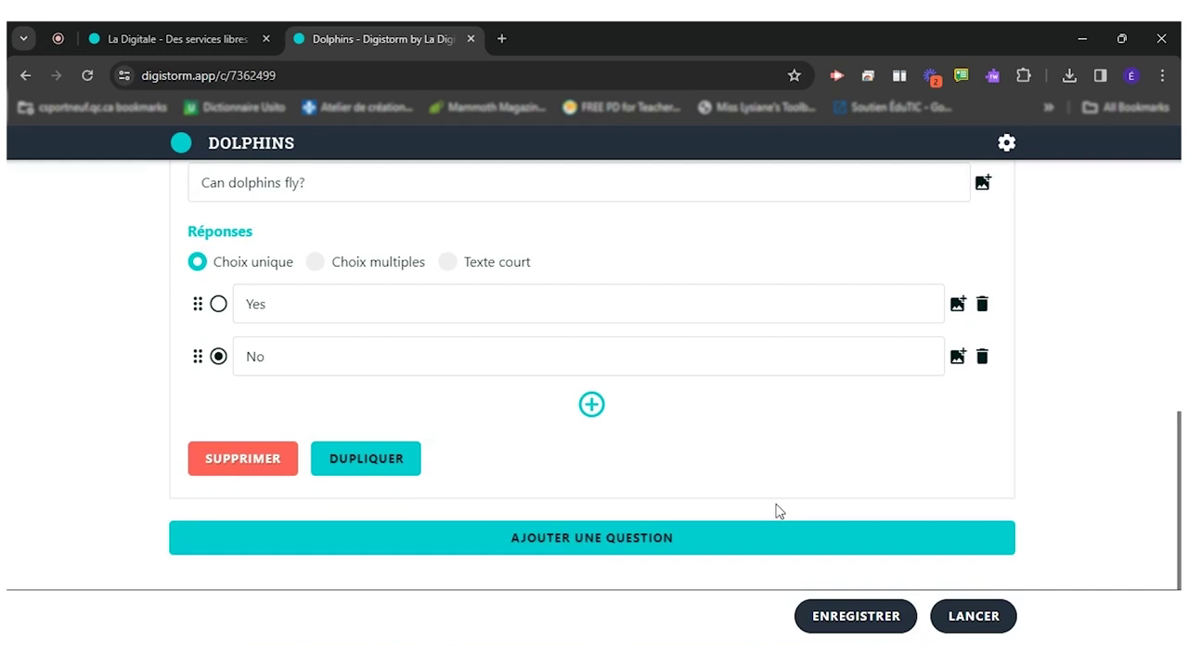
Step: Save the Dolphins quiz and copy its participant link
left_click(845, 617)
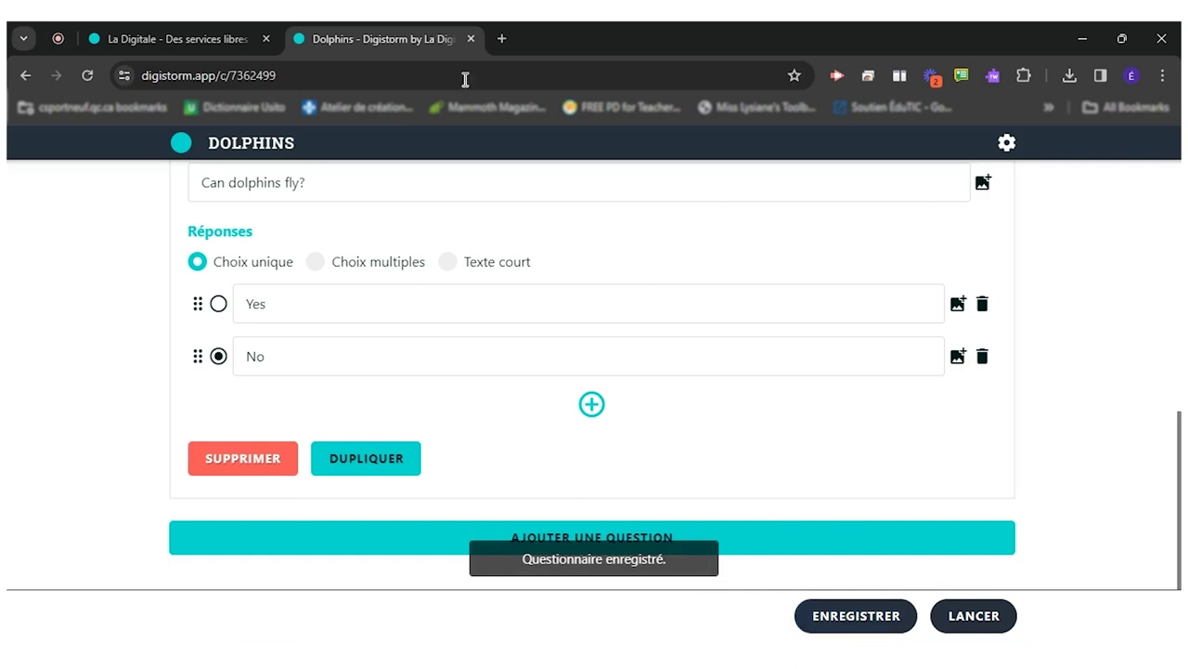
scroll(584, 483, "up", 2)
scroll(583, 482, "up", 4)
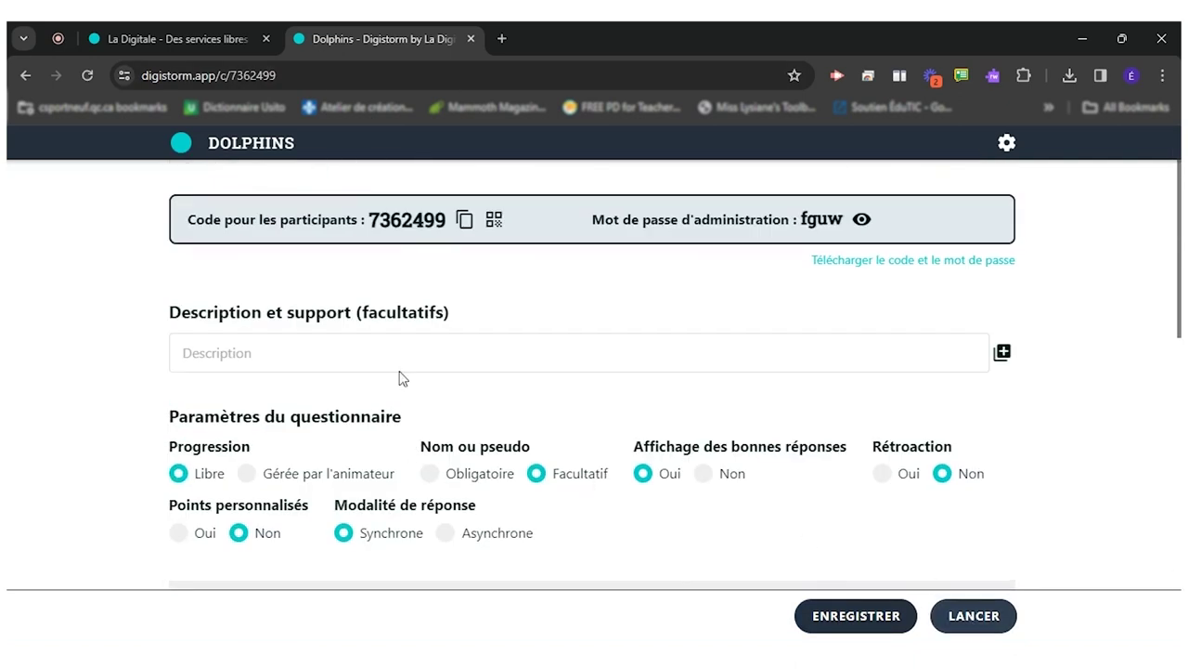
left_click(464, 219)
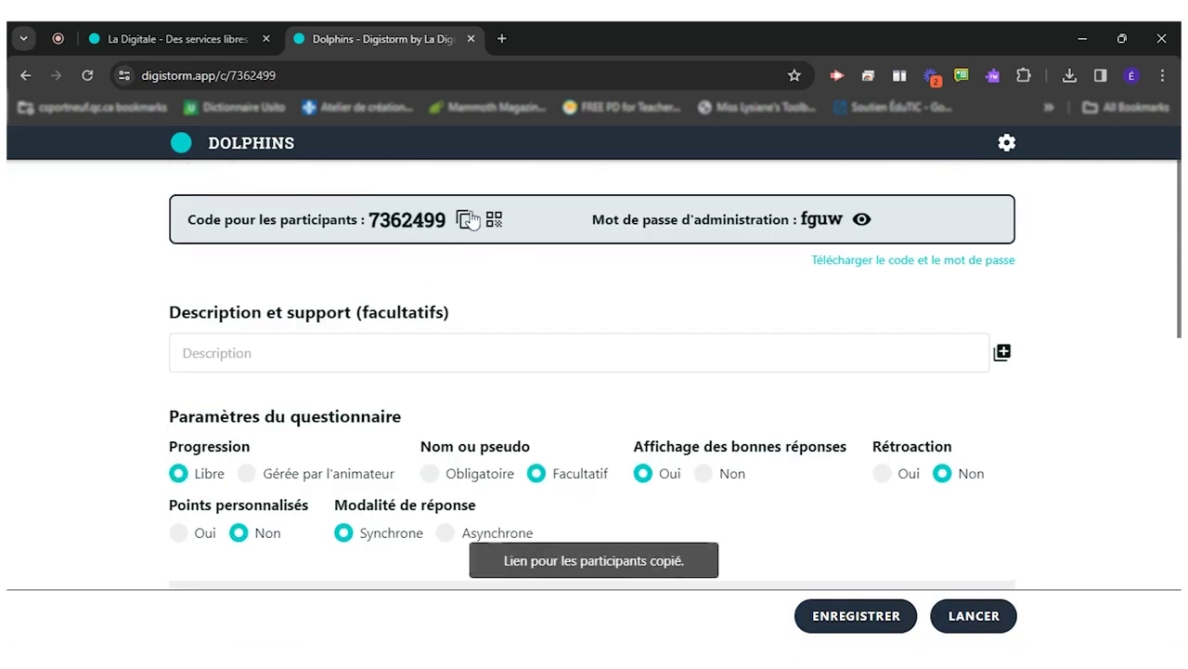
Step: Launch the Dolphins quiz and open a new blank Chrome tab
left_click(989, 630)
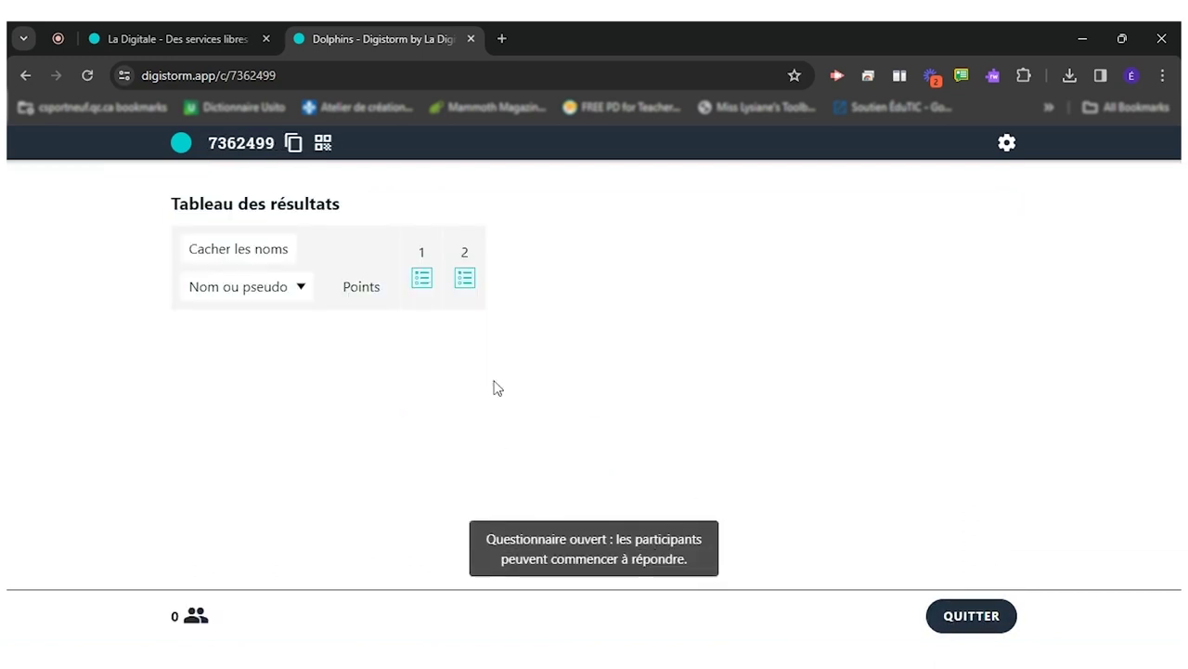
left_click(500, 38)
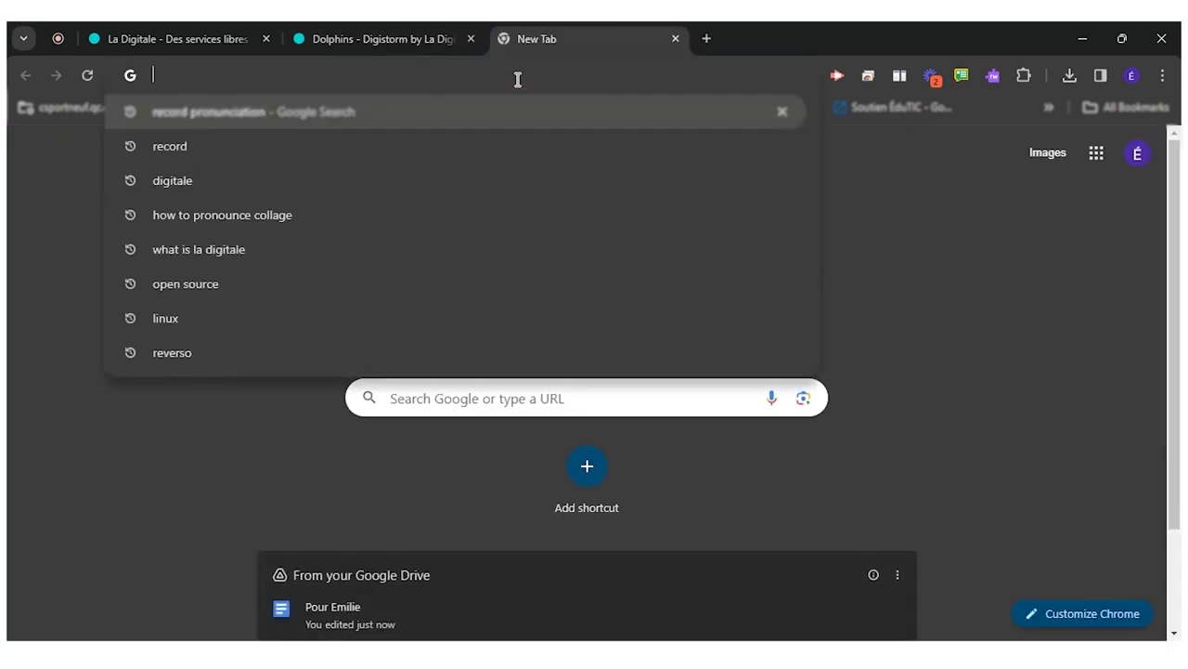
Step: Search for 'la digitale' in Chrome and open the ladigitale.dev site
type("la di")
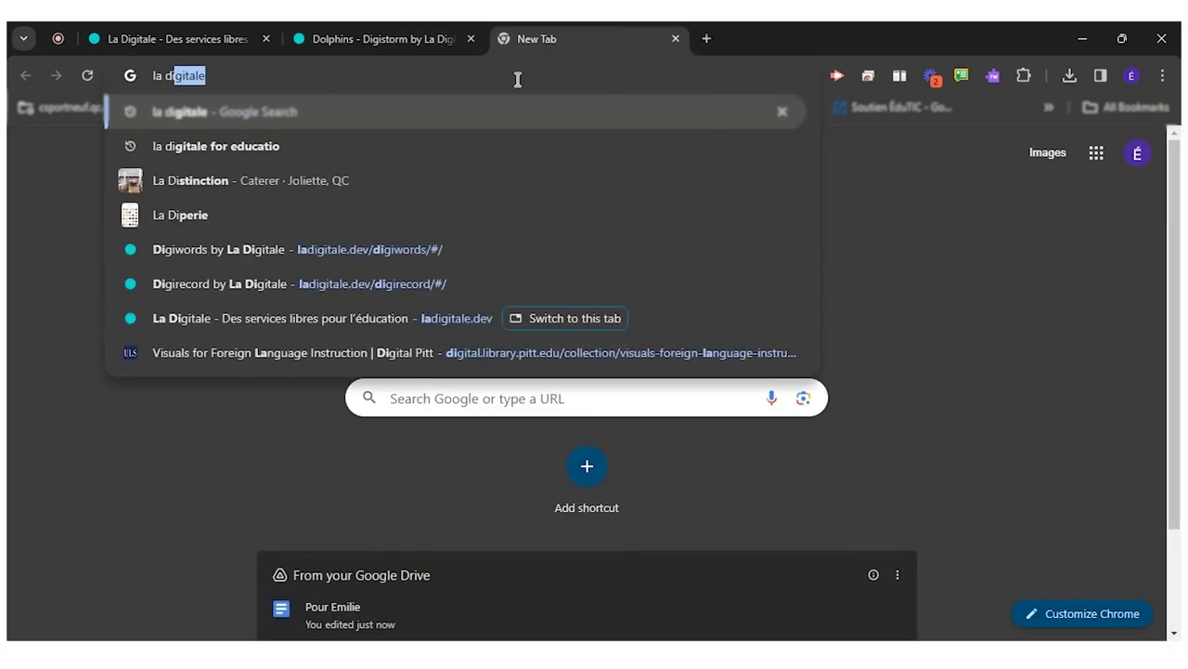
key("Return")
left_click(357, 394)
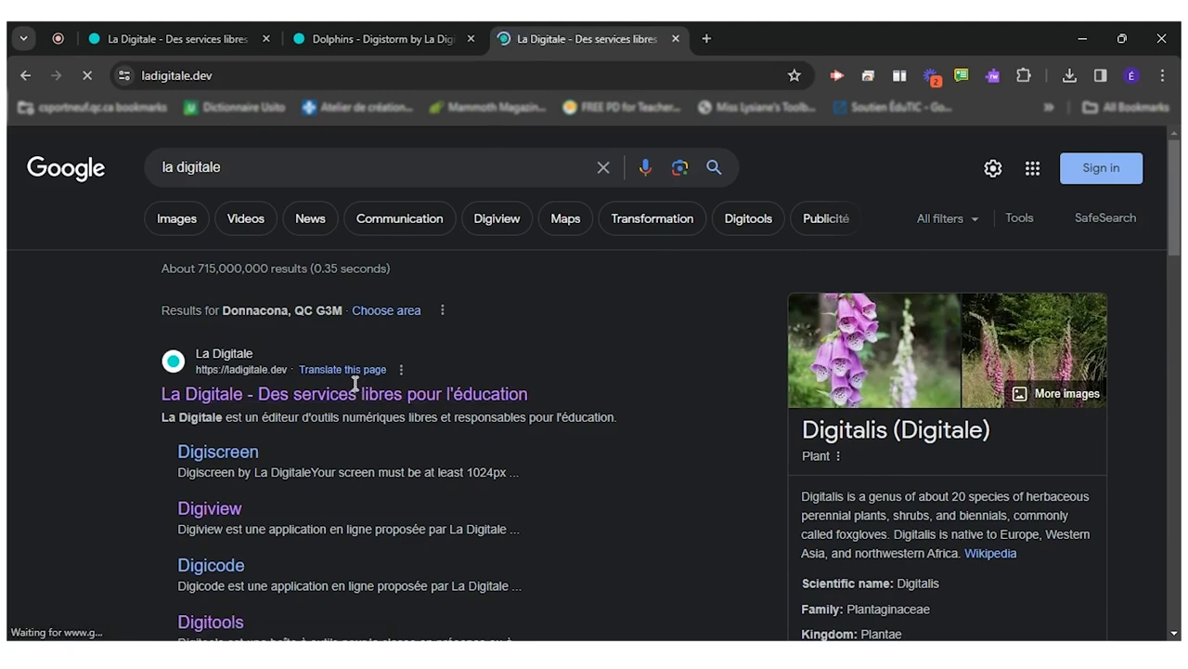
Step: Scroll to the Digistorm card and open Digistorm in a new tab
scroll(516, 415, "down", 3)
scroll(540, 427, "down", 5)
scroll(541, 427, "down", 5)
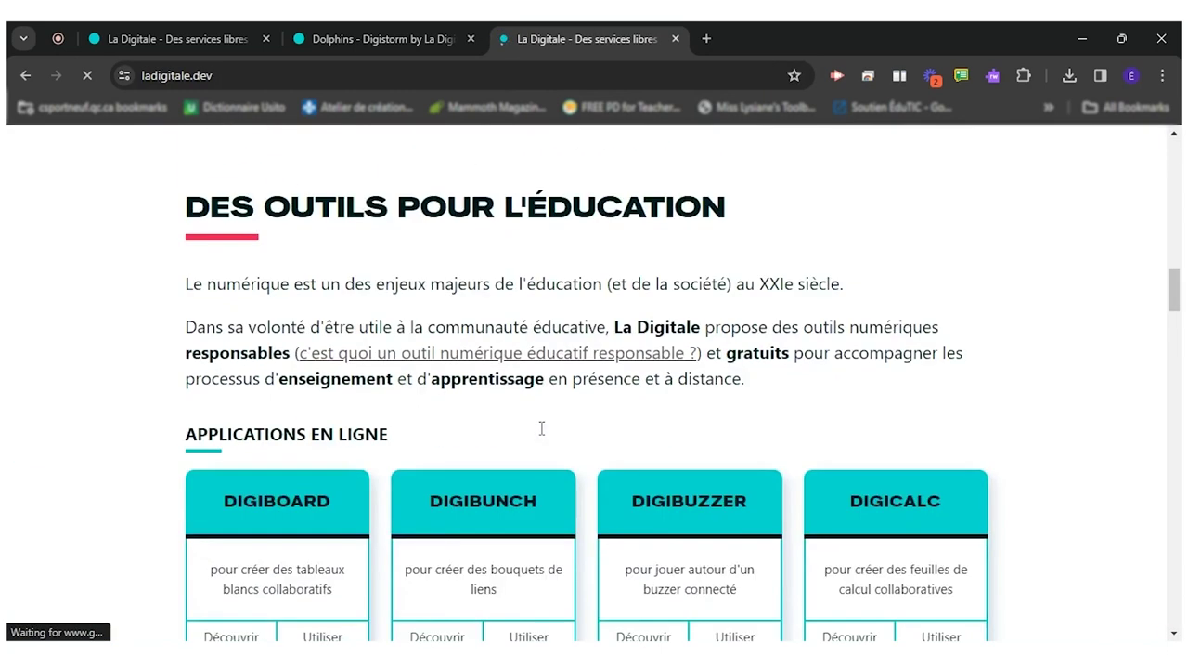
scroll(541, 434, "down", 8)
scroll(541, 437, "down", 3)
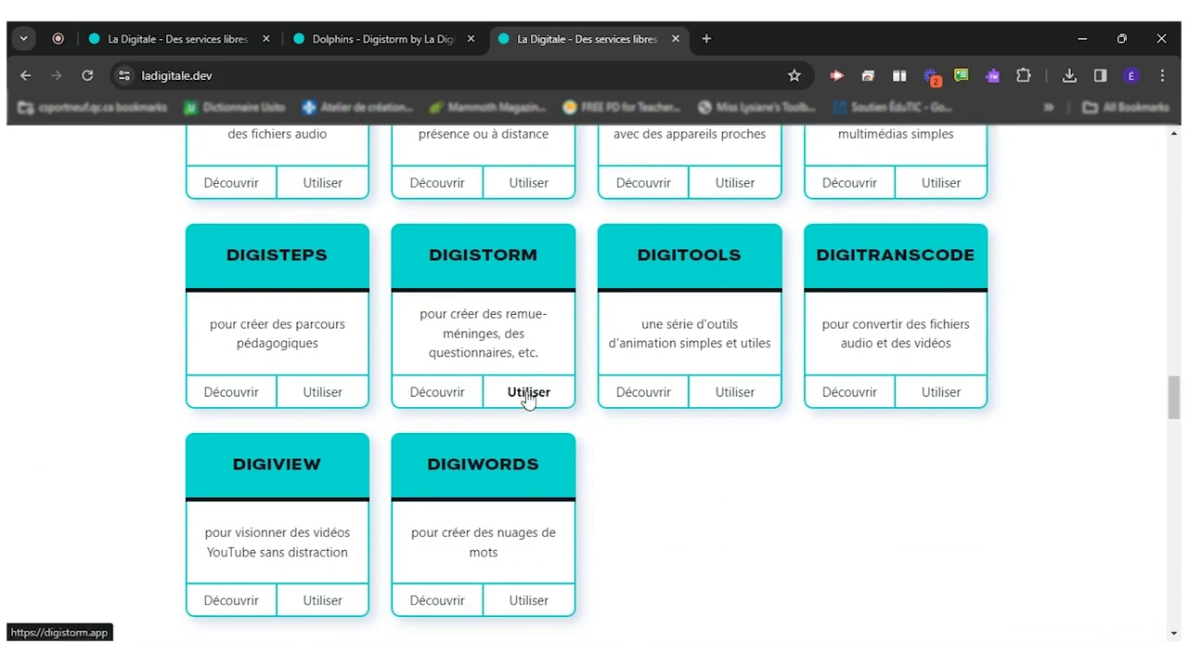
left_click(526, 407)
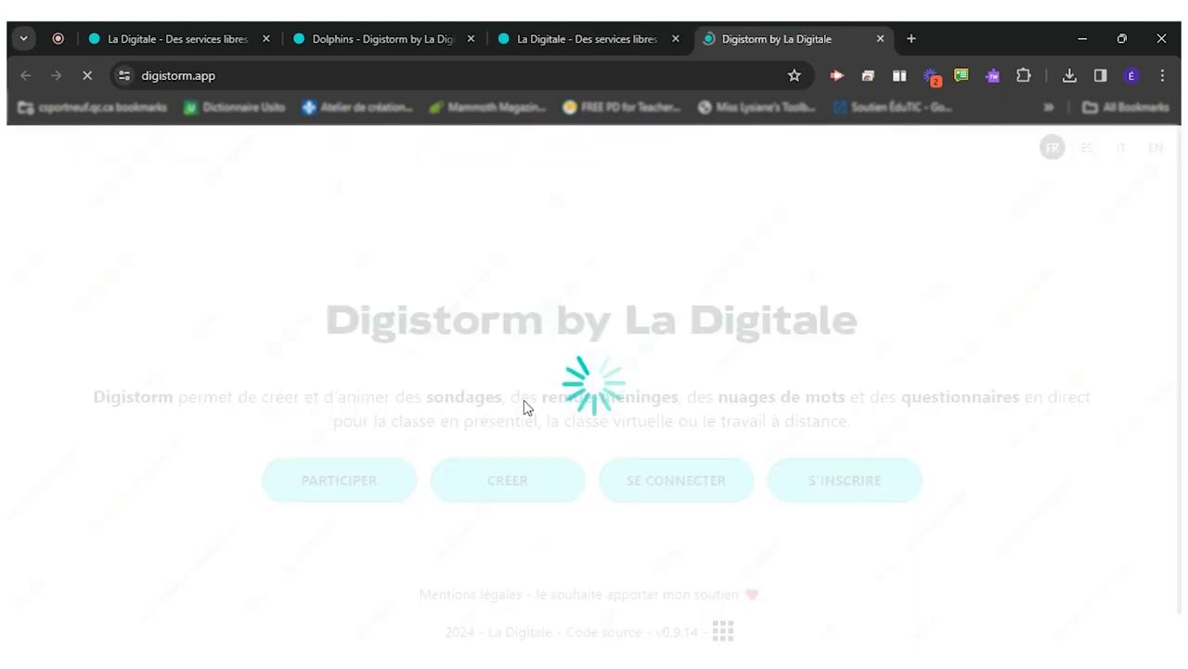
Step: Join as a participant by pasting the link, trimming it to code 7362499, and submitting
left_click(371, 482)
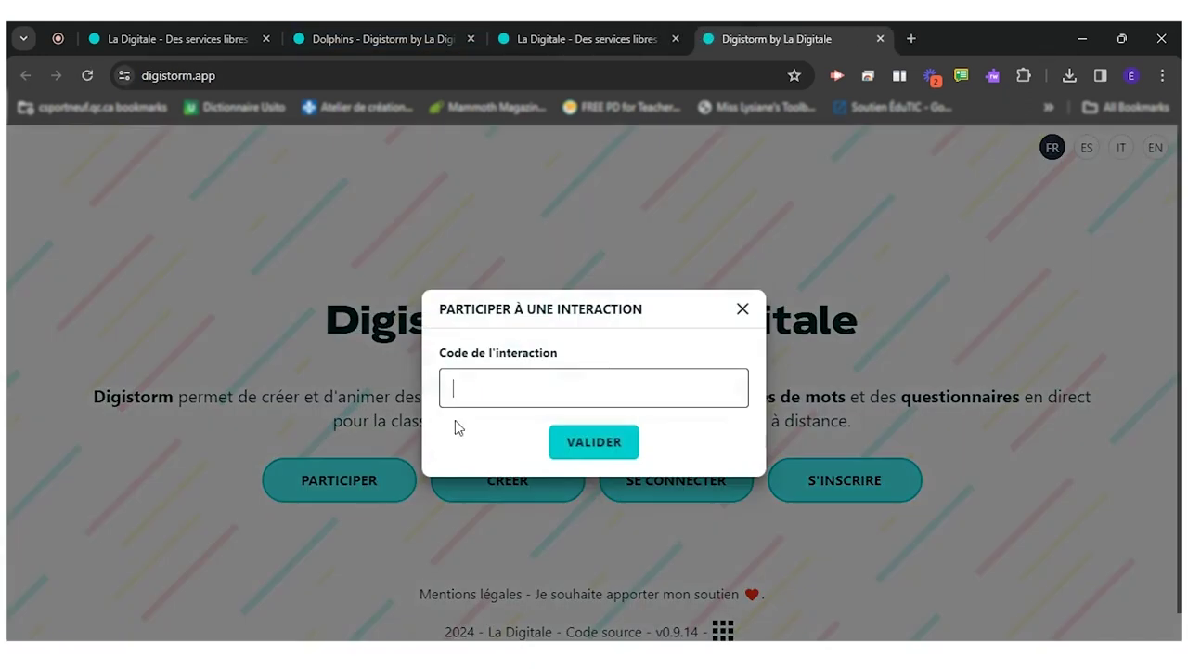
key("ctrl+v")
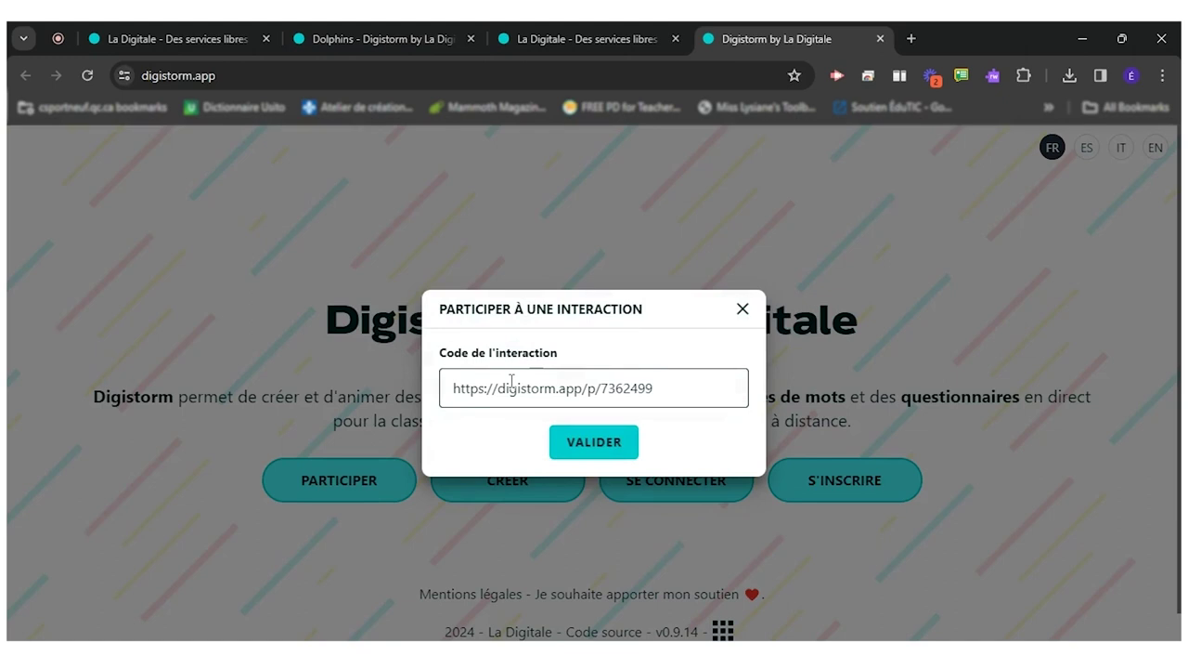
triple_click(610, 385)
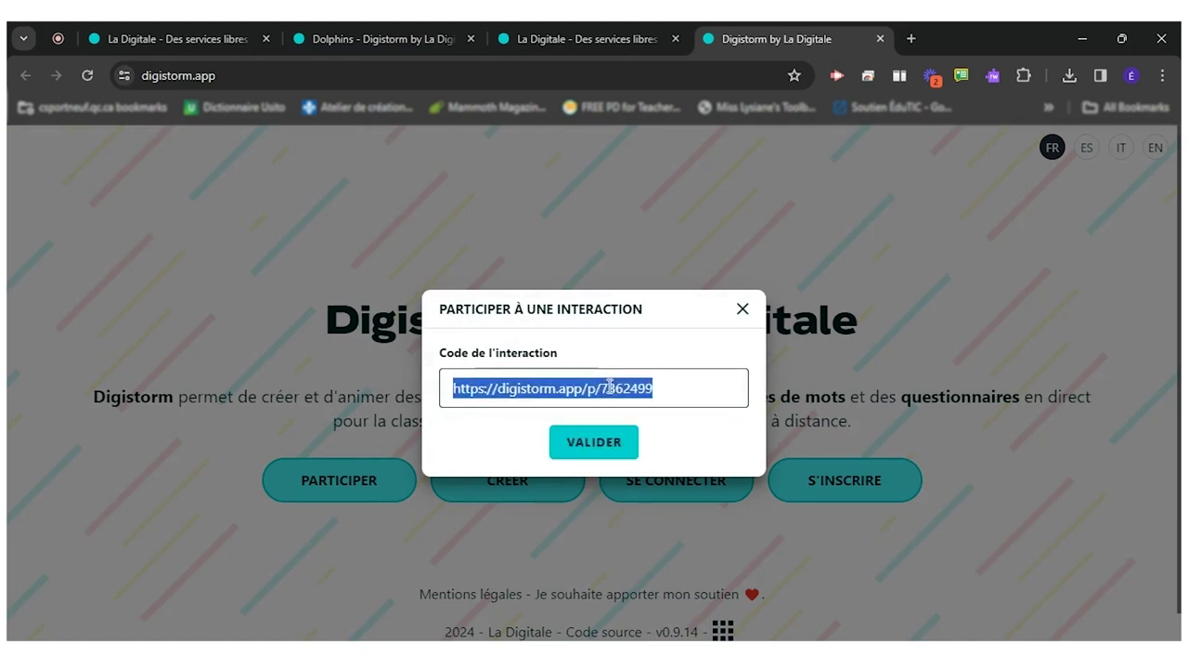
left_click(600, 387)
left_click_drag(601, 388, 430, 395)
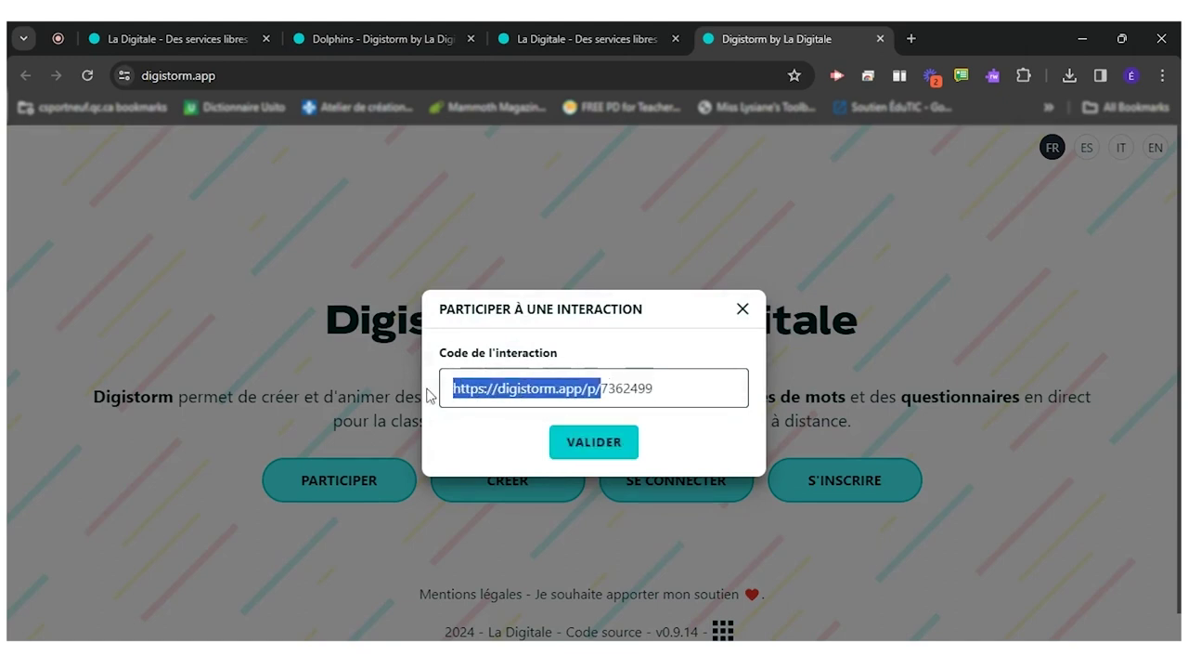
key("BackSpace")
key("Return")
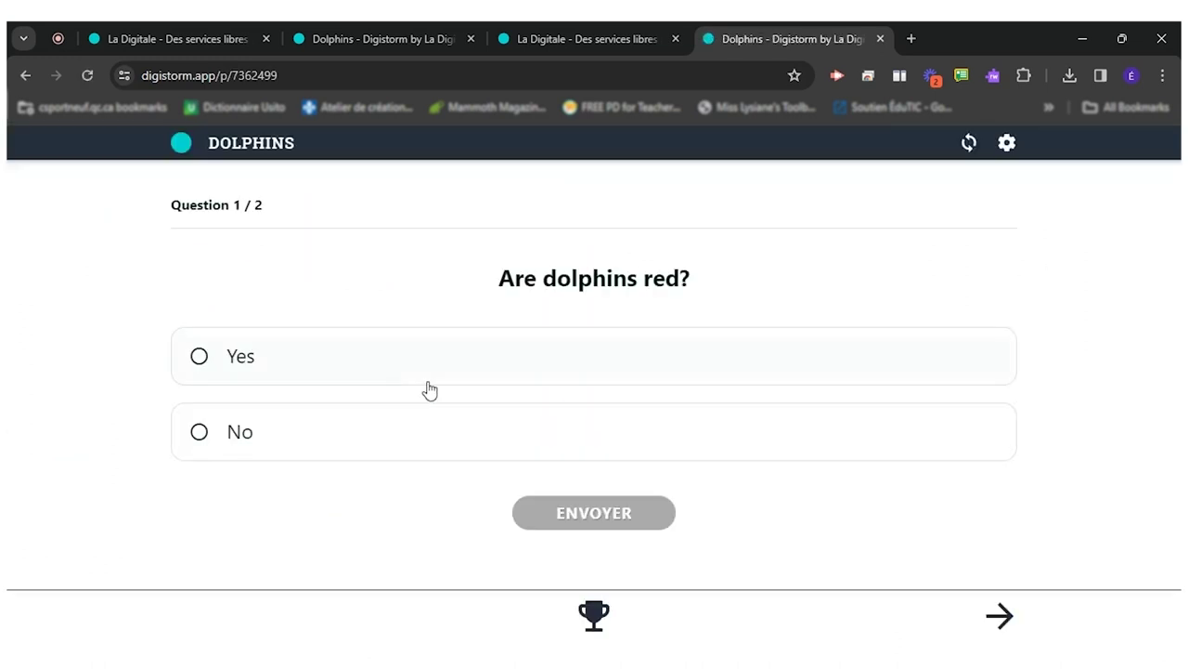
Step: Answer Yes to 'Are dolphins red?' and move on to the next question
left_click(483, 373)
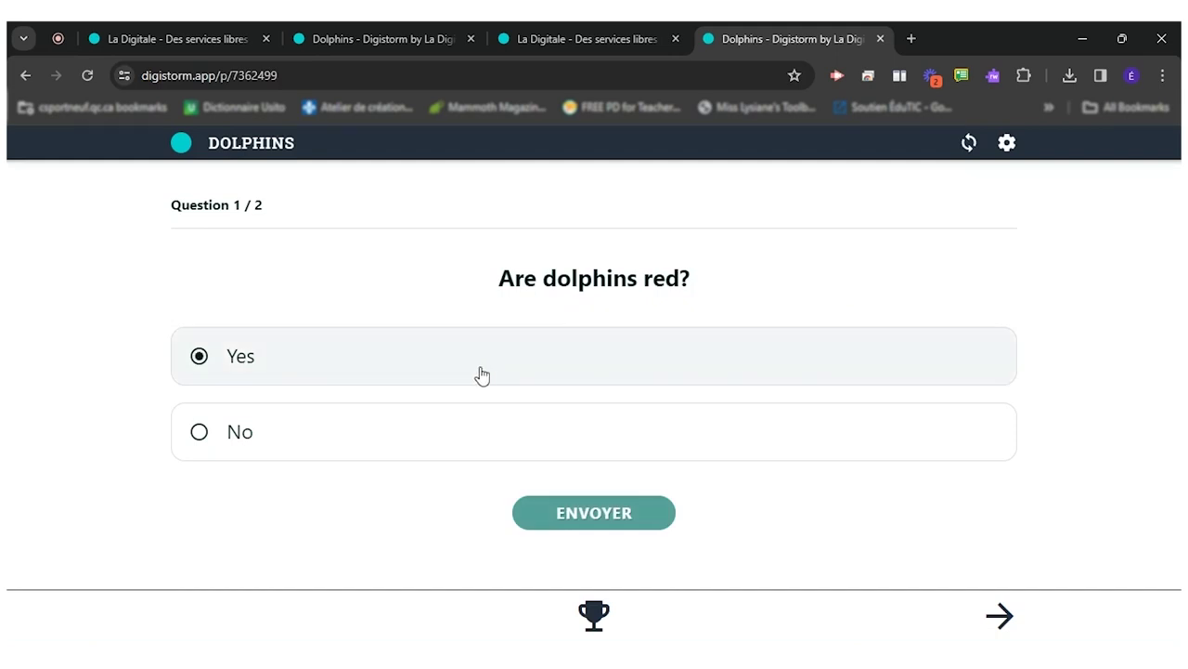
left_click(573, 522)
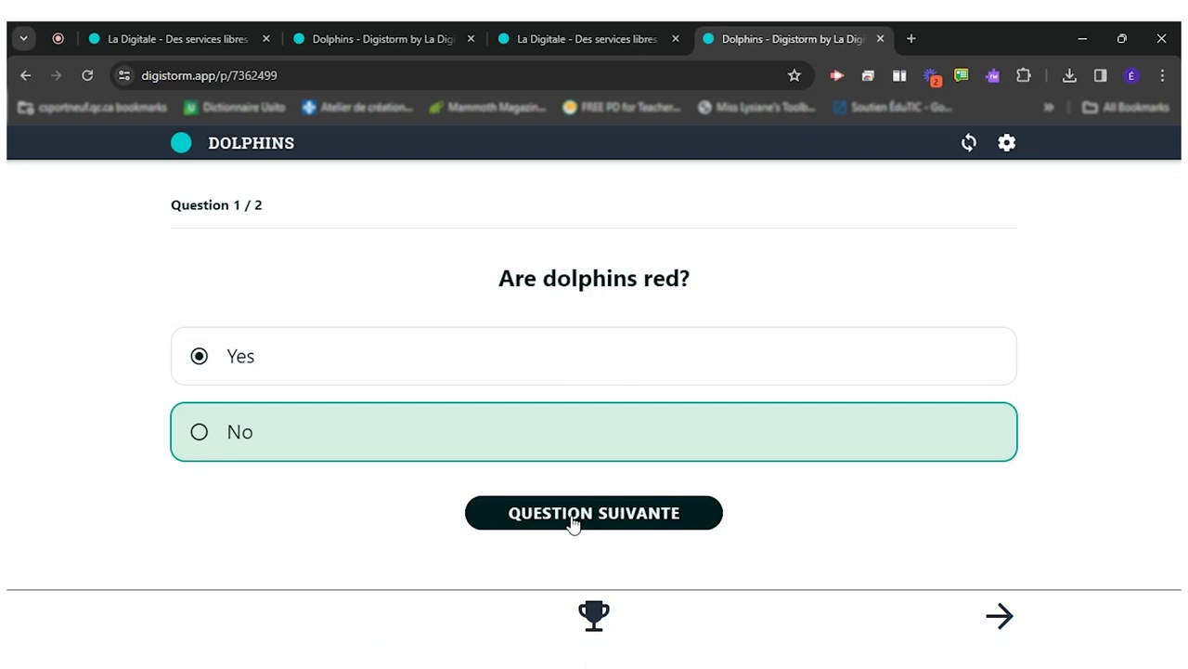
left_click(573, 523)
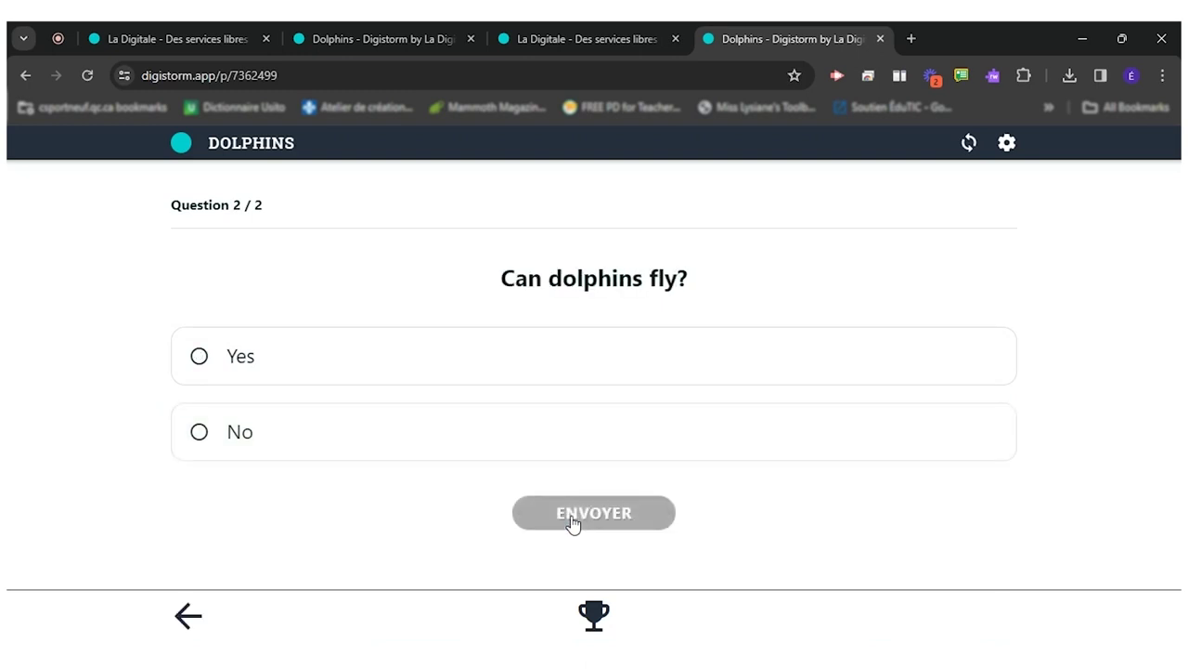
Step: Answer No to 'Can dolphins fly?' and return to the results table tab
left_click(534, 450)
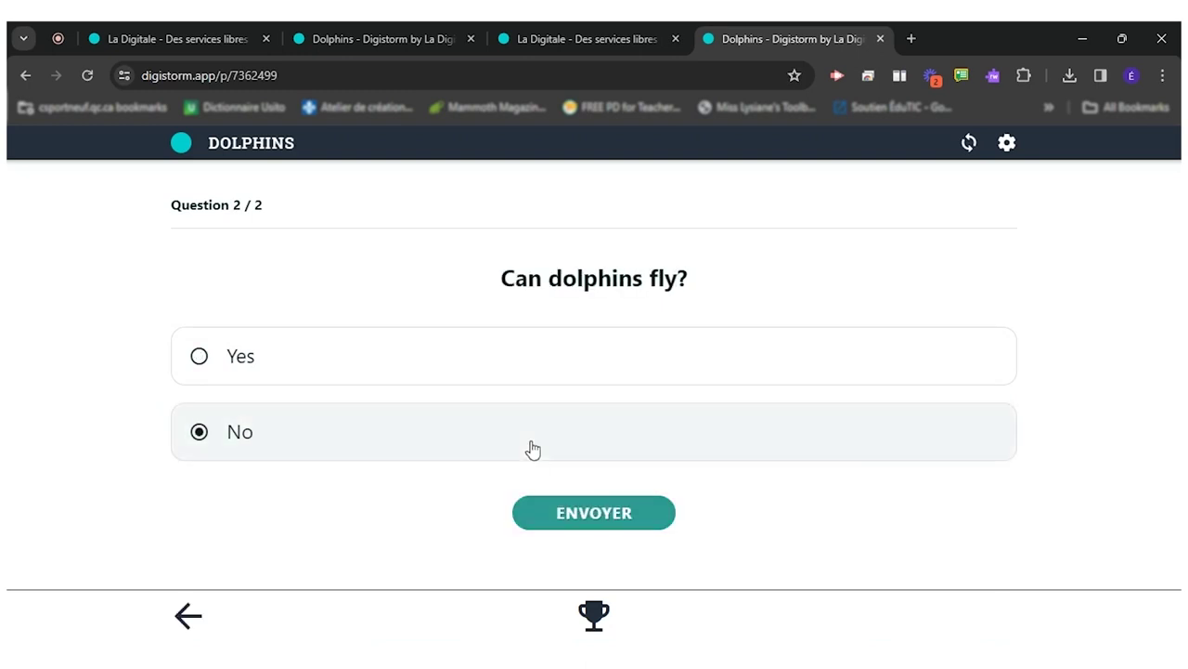
left_click(576, 516)
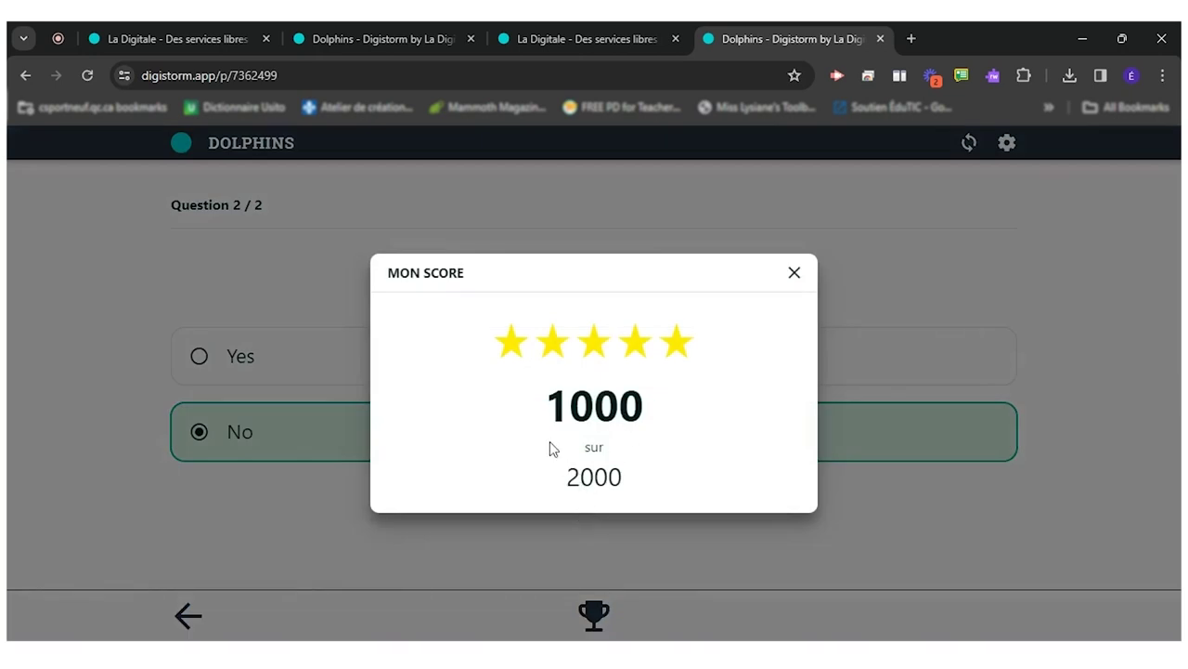
left_click(402, 27)
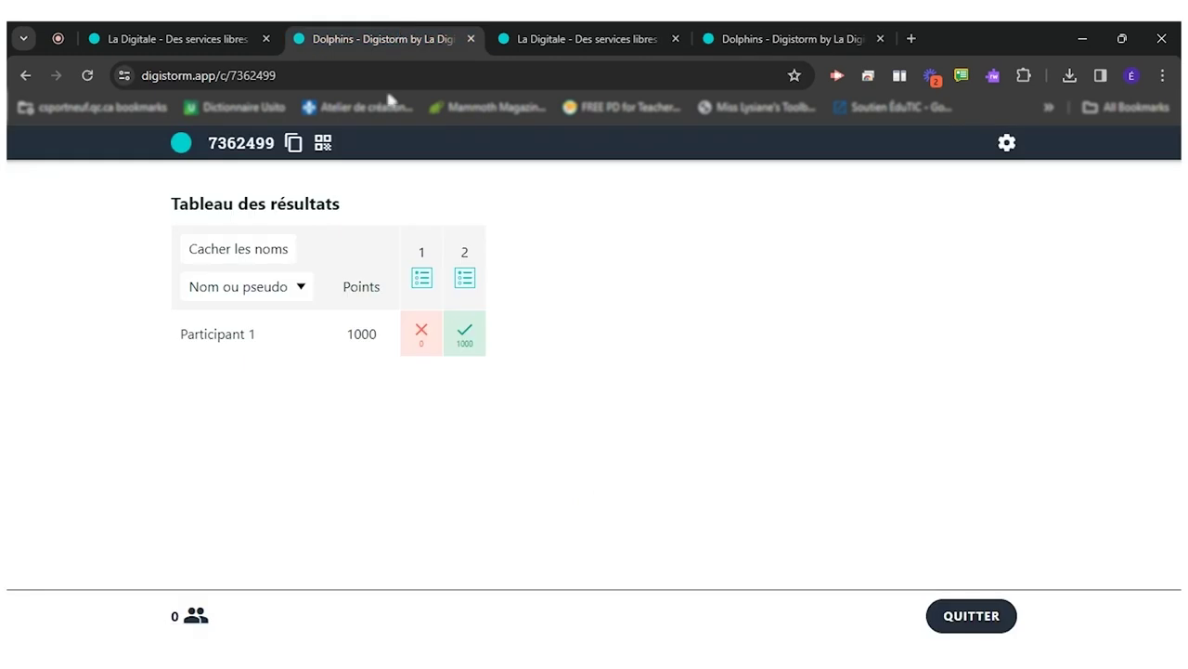